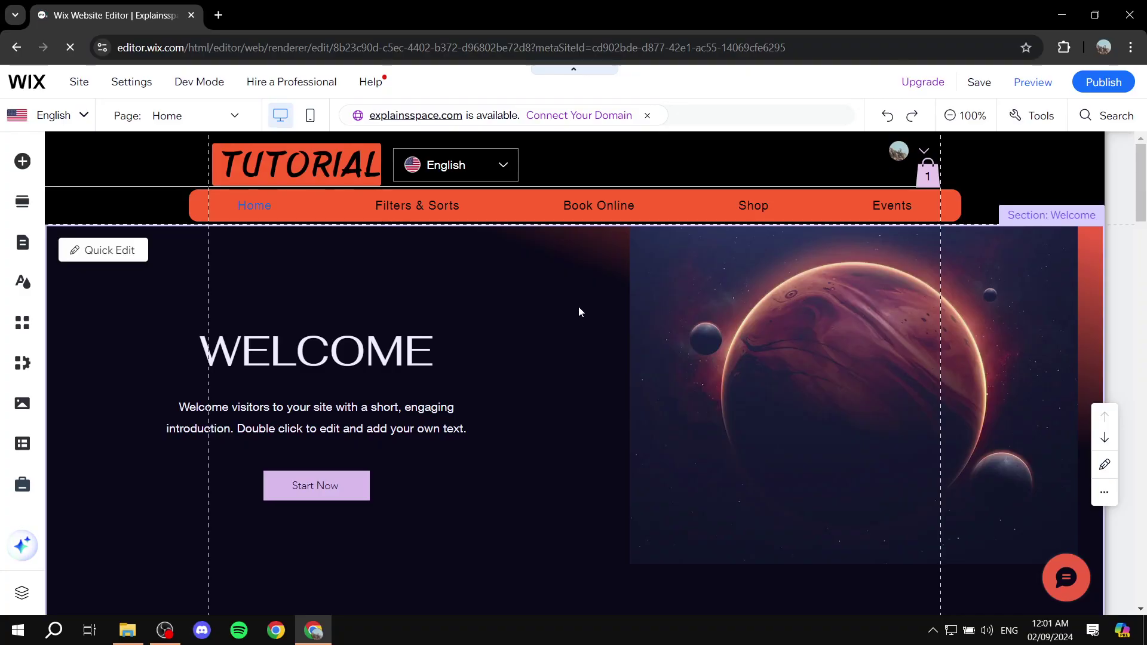
Add a blank page named 'PDF' after Home in the site menu.
{"action": "scroll", "coordinate": [578, 306], "scroll_direction": "down", "scroll_amount": 1}
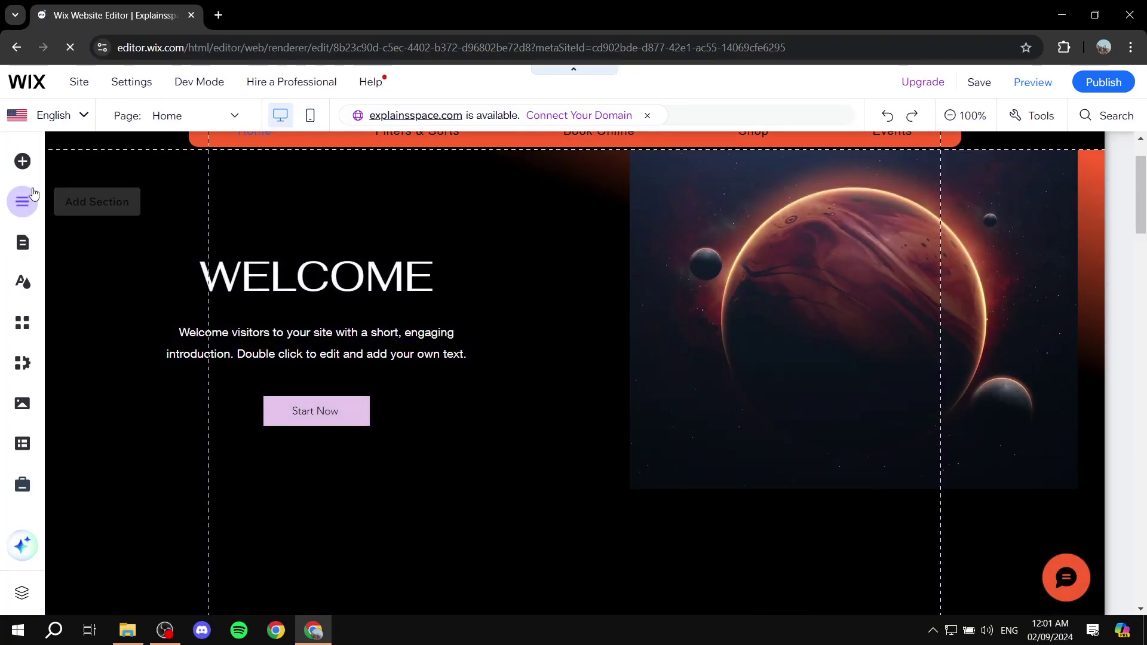
{"action": "left_click", "coordinate": [27, 240]}
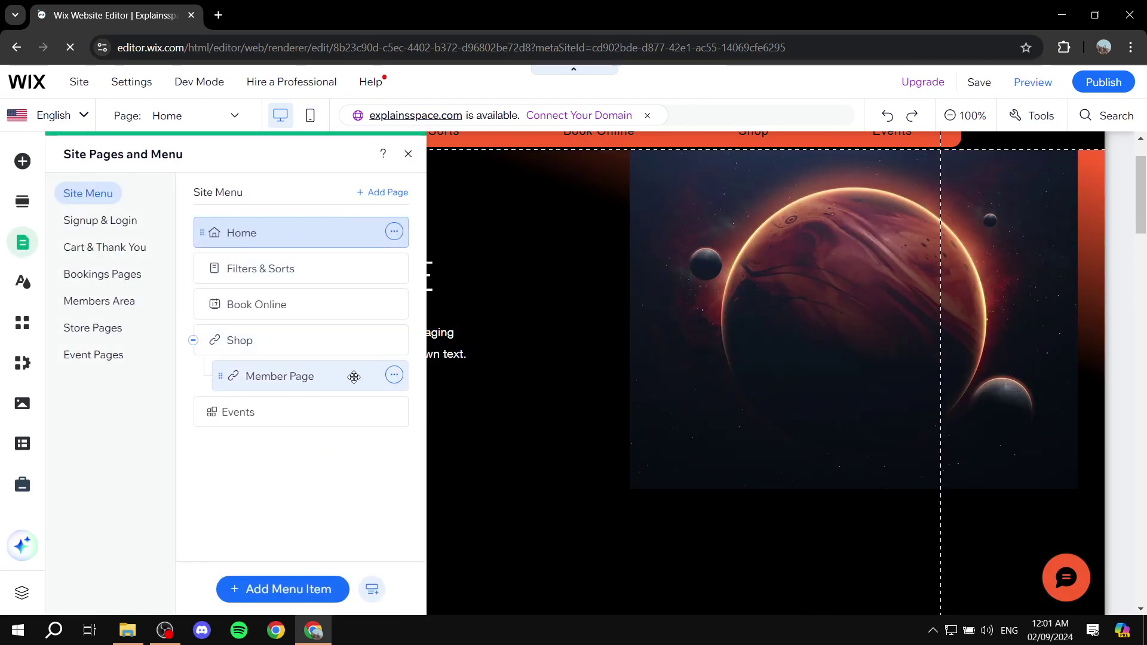
{"action": "left_click", "coordinate": [398, 196]}
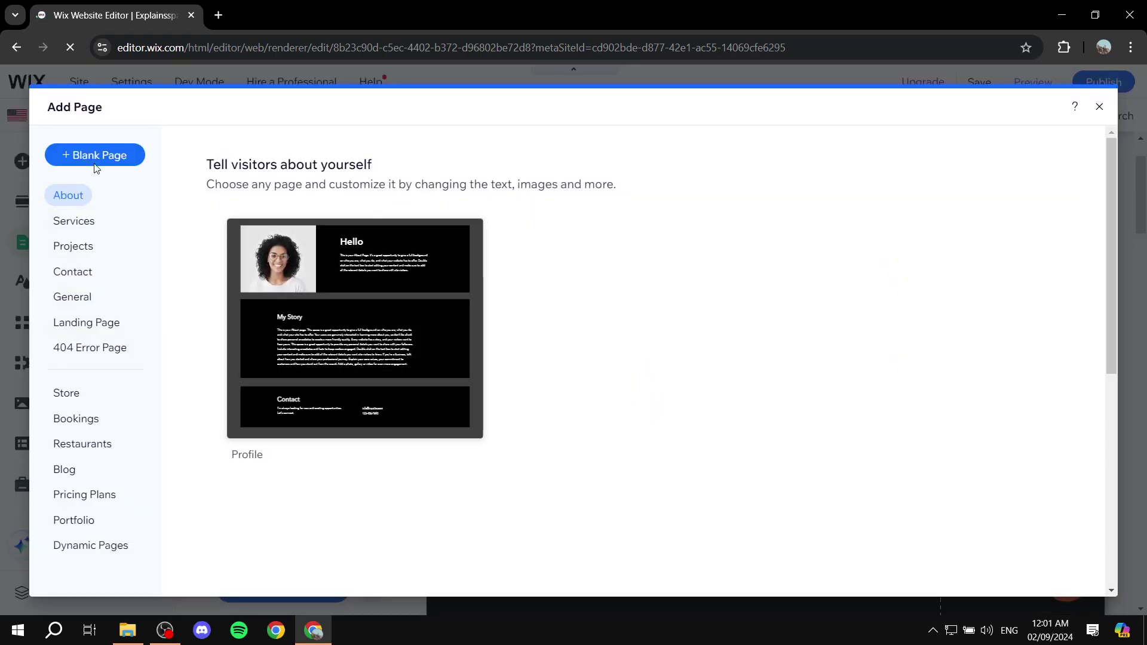
{"action": "key", "text": "Escape"}
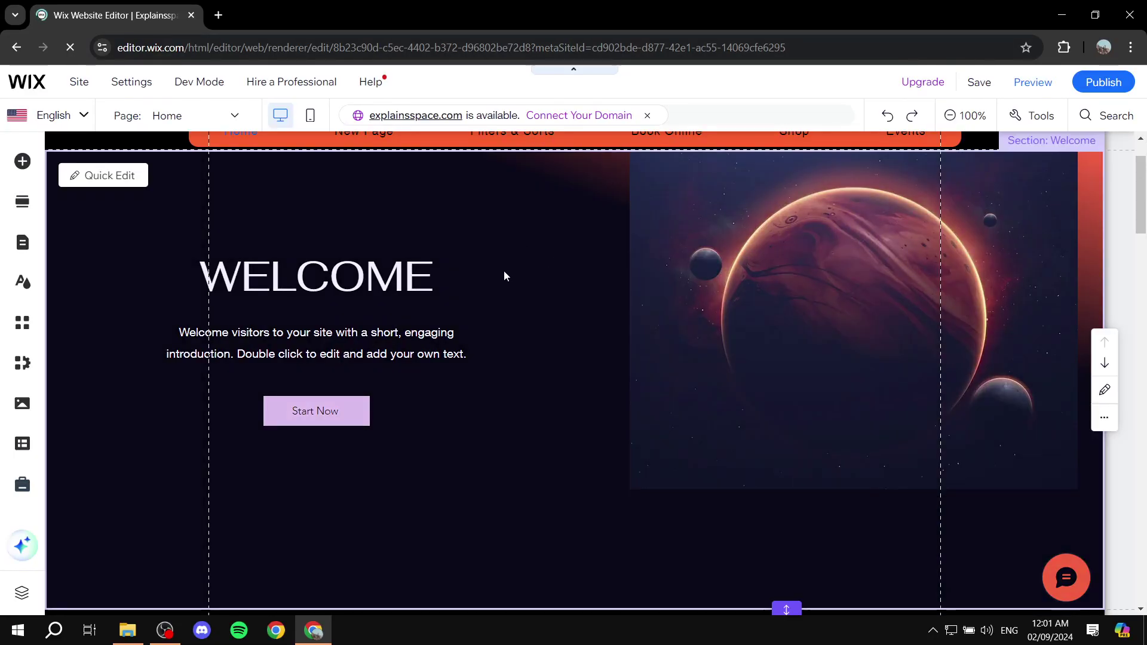
{"action": "scroll", "coordinate": [271, 191], "scroll_direction": "up", "scroll_amount": 2}
{"action": "left_click", "coordinate": [364, 205]}
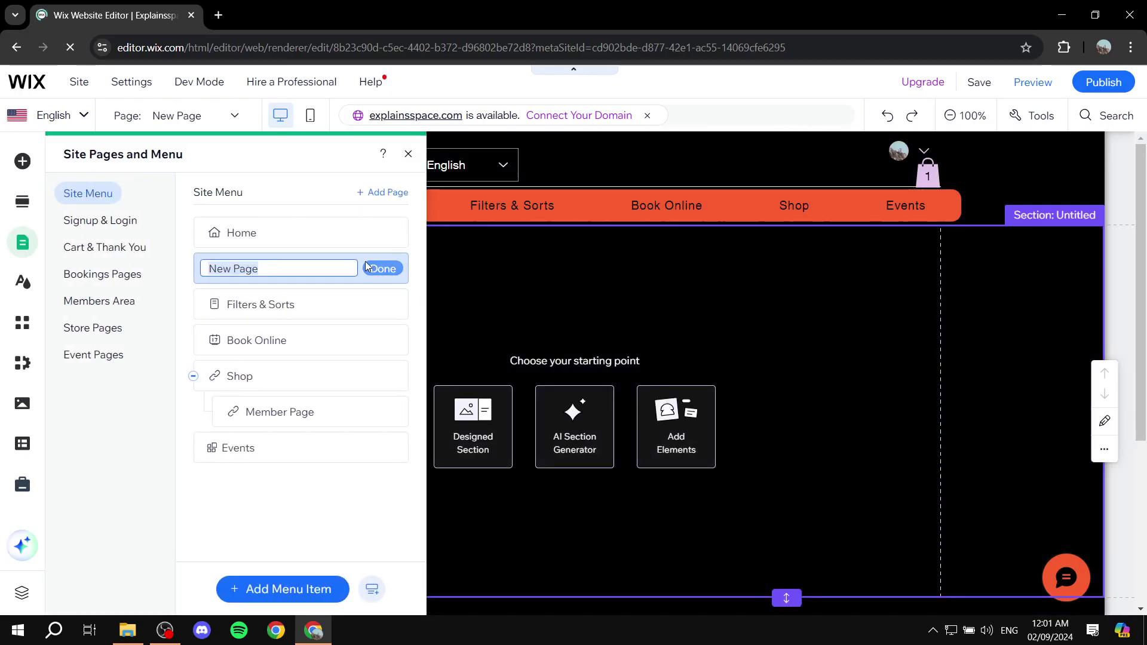
{"action": "type", "text": "PDF"}
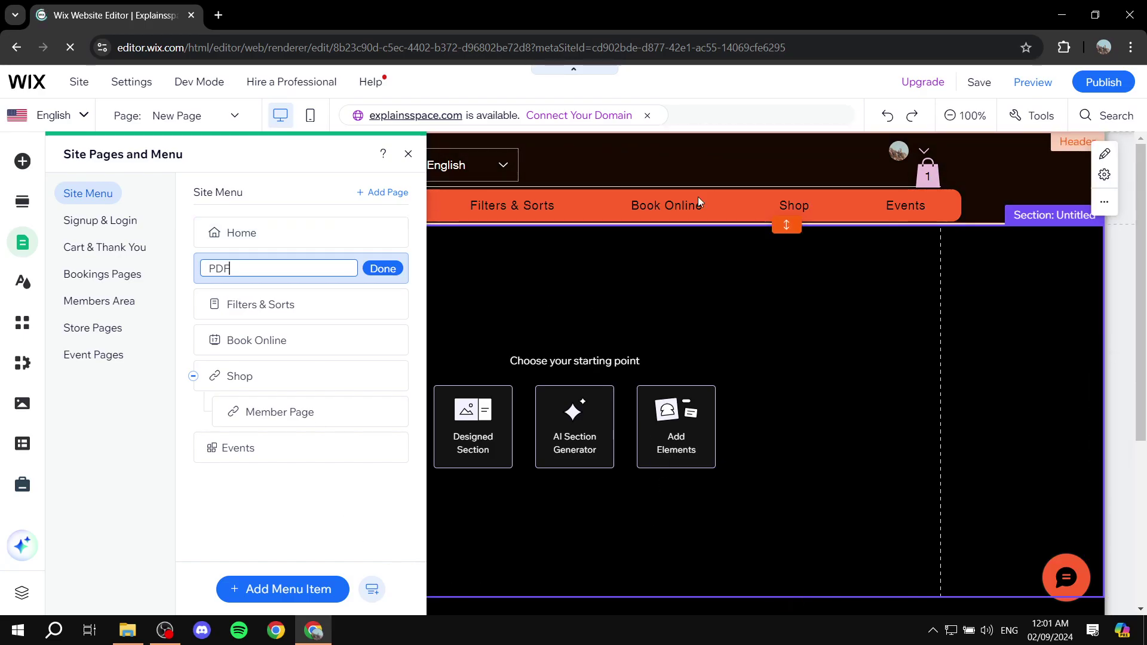
{"action": "left_click", "coordinate": [383, 270]}
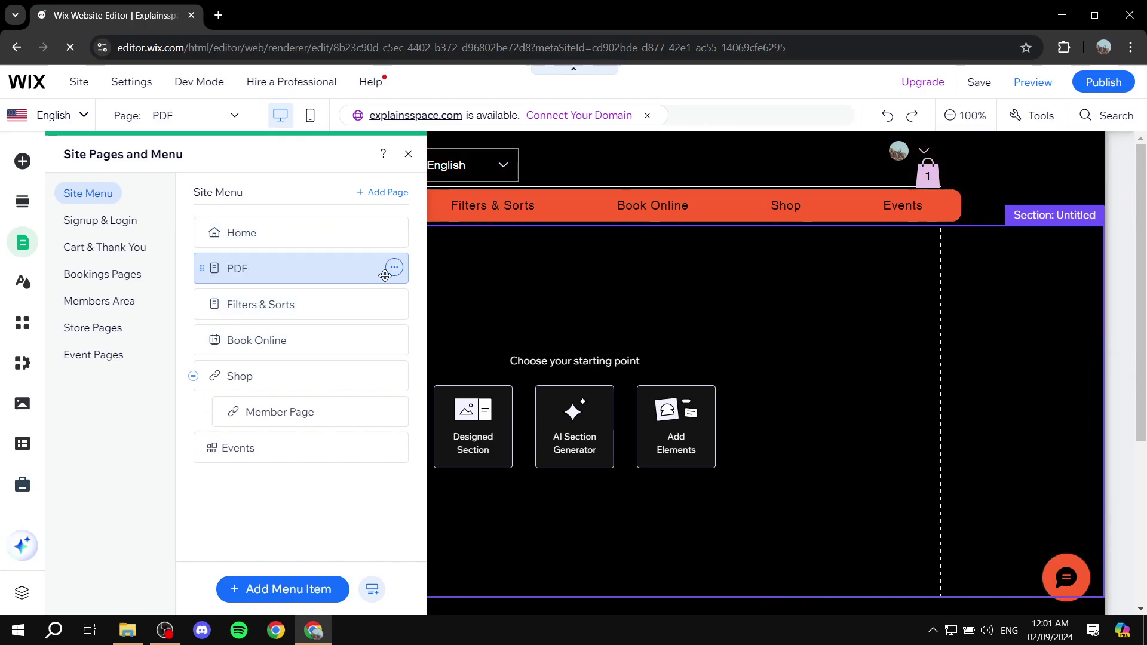
{"action": "left_click", "coordinate": [408, 157]}
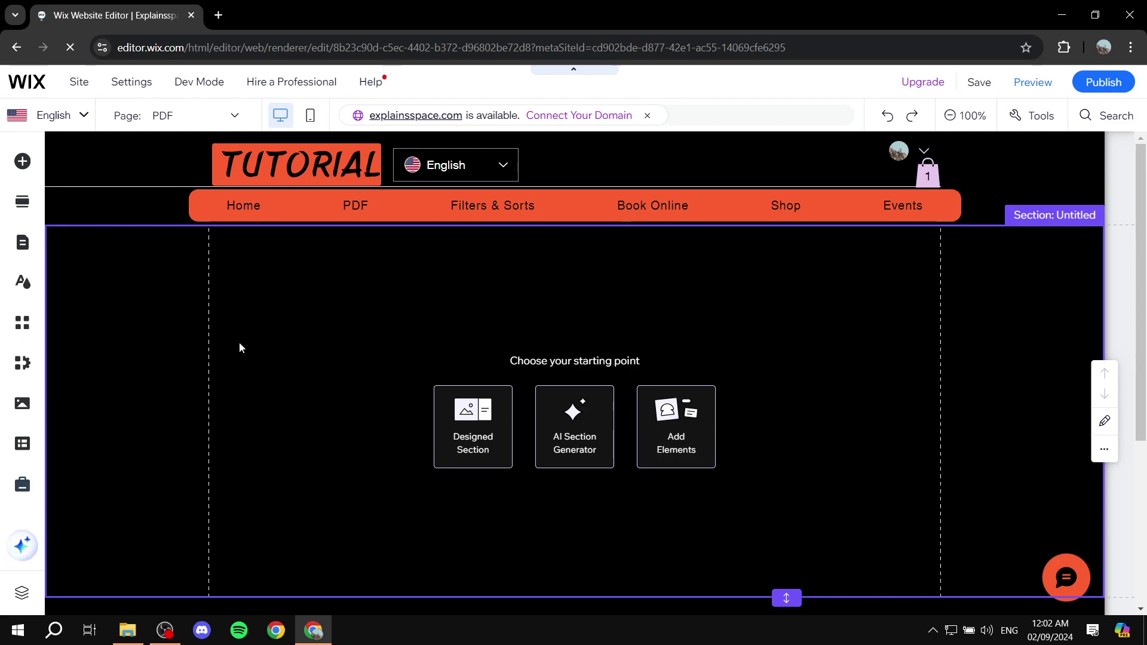
Search the App Market for 'PDF' and add the PDF Viewer app to the site.
{"action": "left_click", "coordinate": [23, 327]}
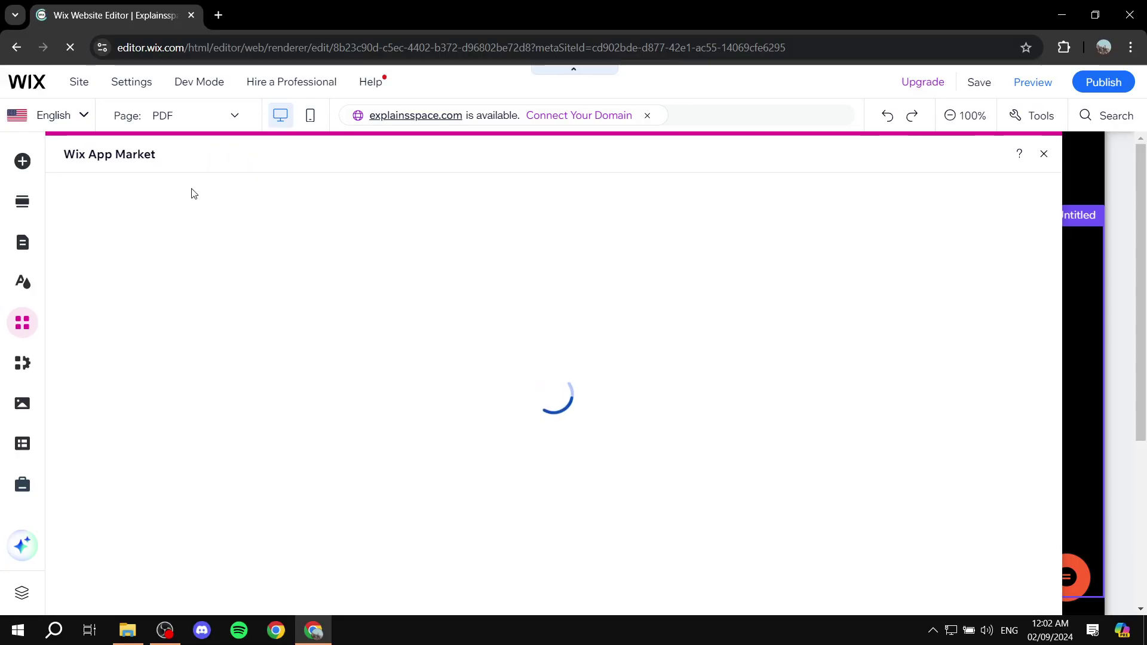
{"action": "left_click", "coordinate": [132, 203]}
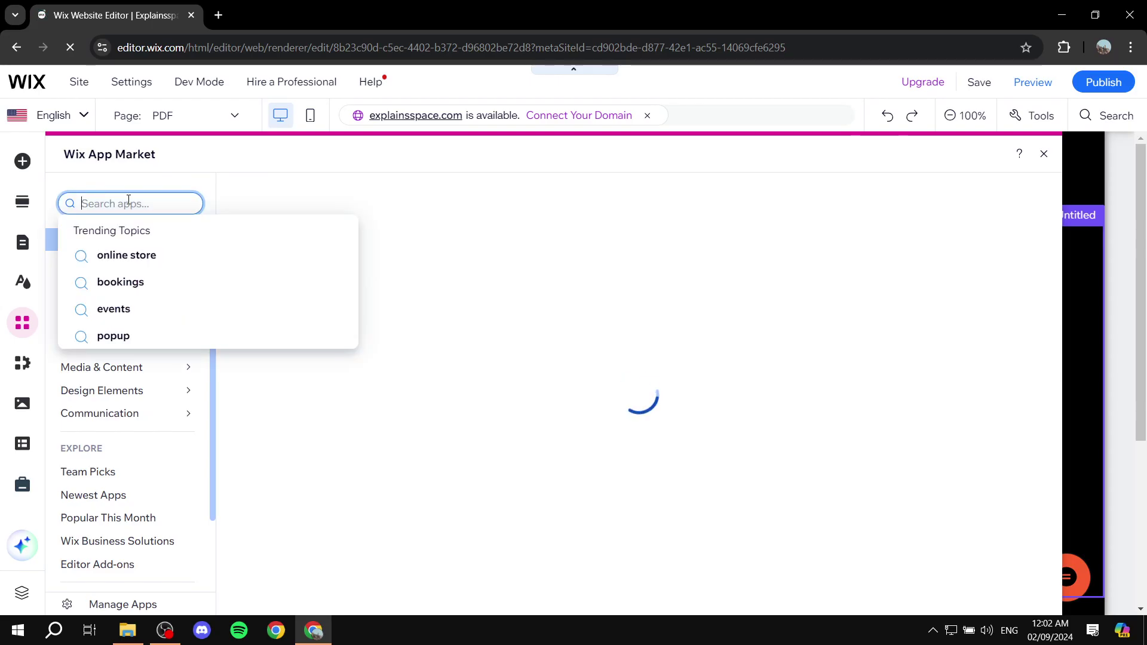
{"action": "type", "text": "PDF"}
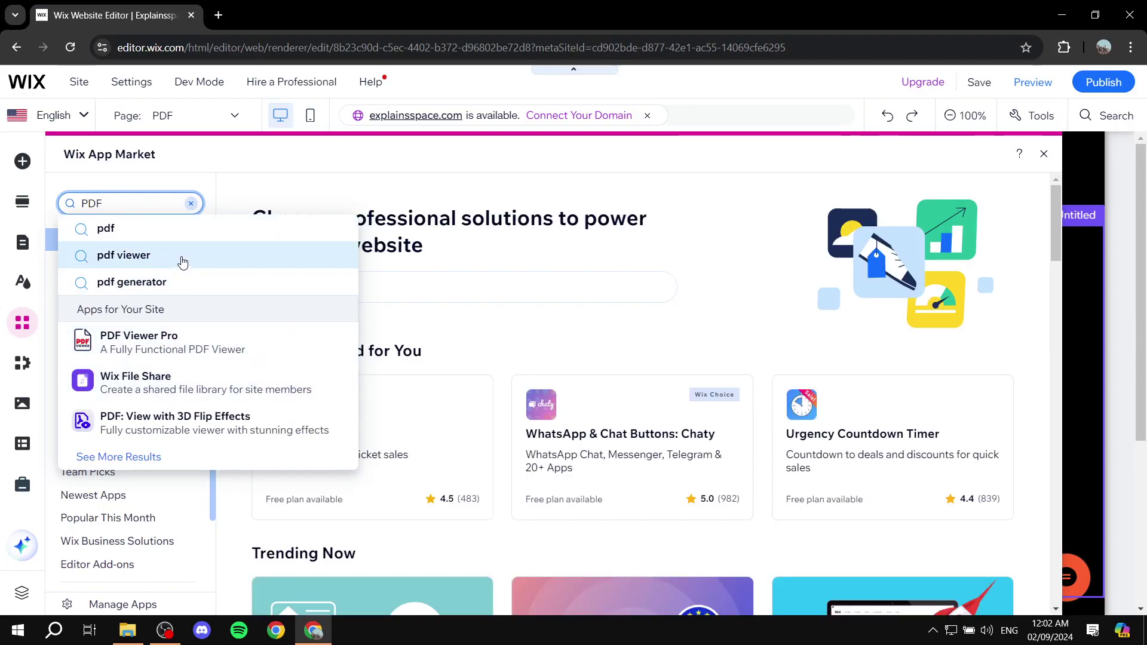
{"action": "left_click", "coordinate": [181, 256]}
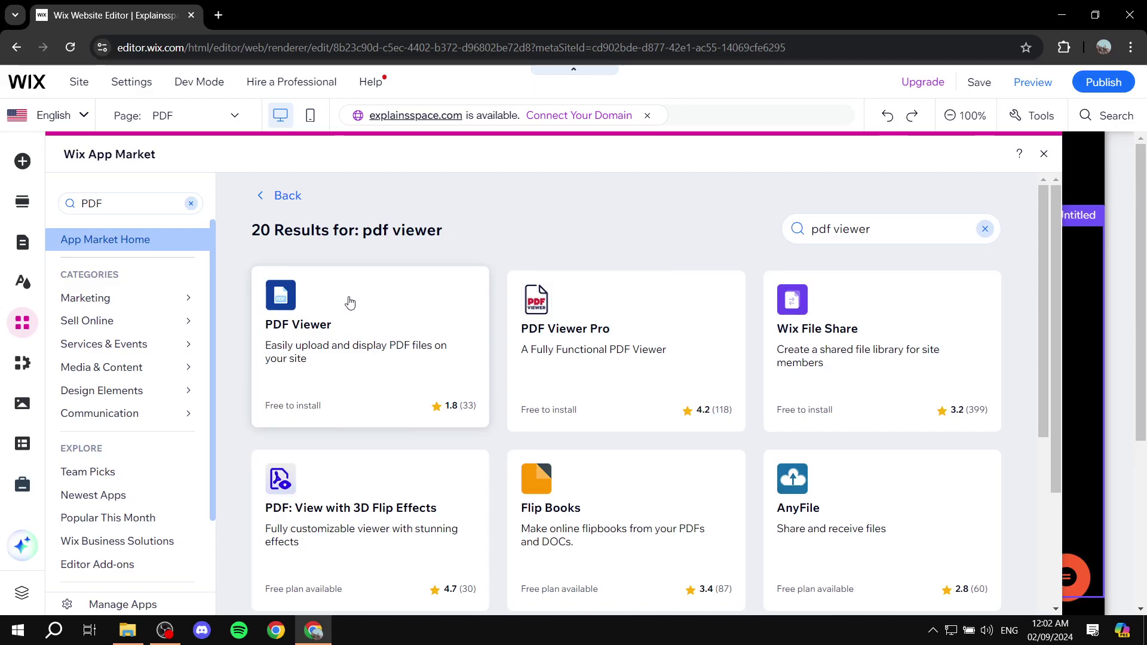
{"action": "left_click", "coordinate": [375, 309]}
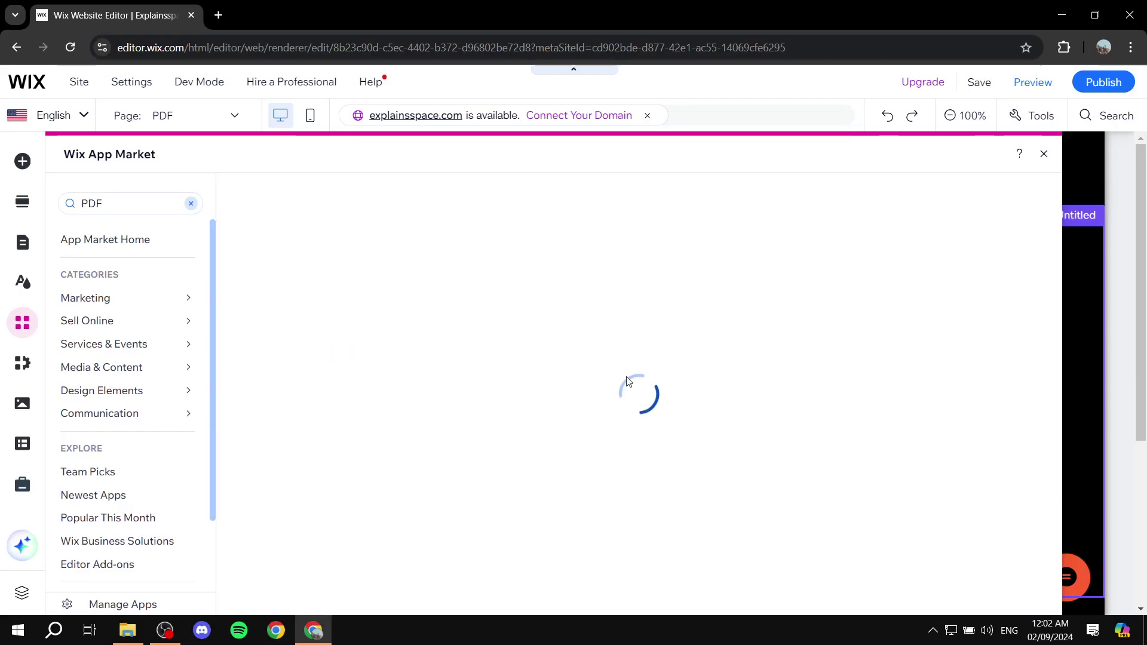
{"action": "left_click", "coordinate": [371, 353]}
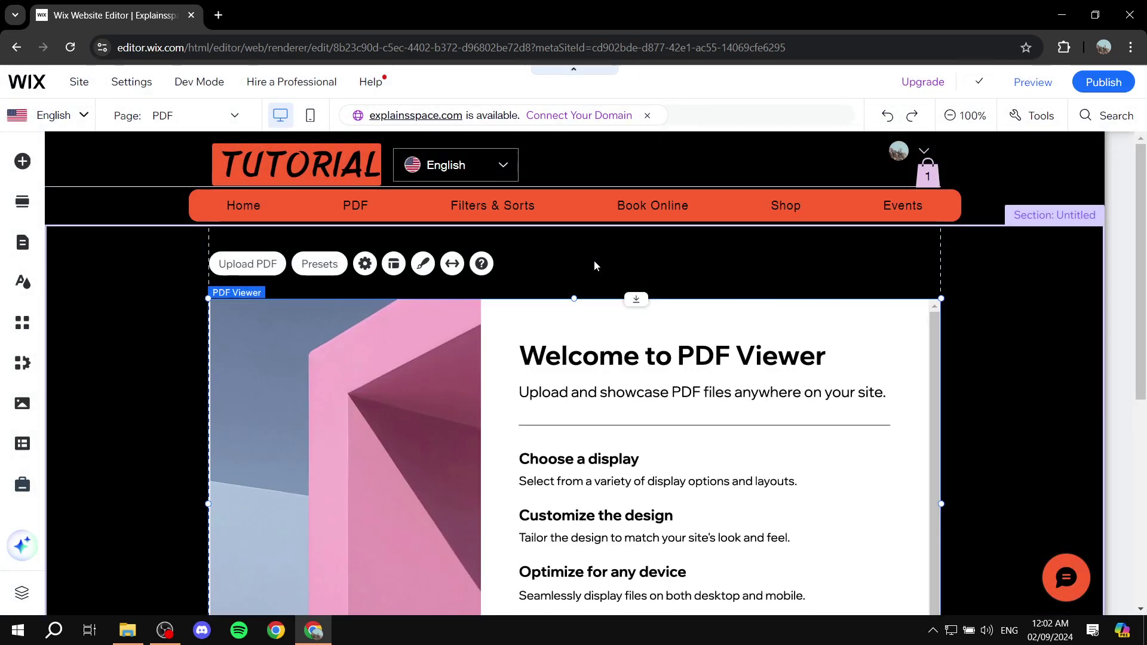
Upload sample.pdf from the Desktop and assign it as the PDF Viewer's document.
{"action": "scroll", "coordinate": [594, 262], "scroll_direction": "down", "scroll_amount": 1}
{"action": "scroll", "coordinate": [603, 303], "scroll_direction": "down", "scroll_amount": 1}
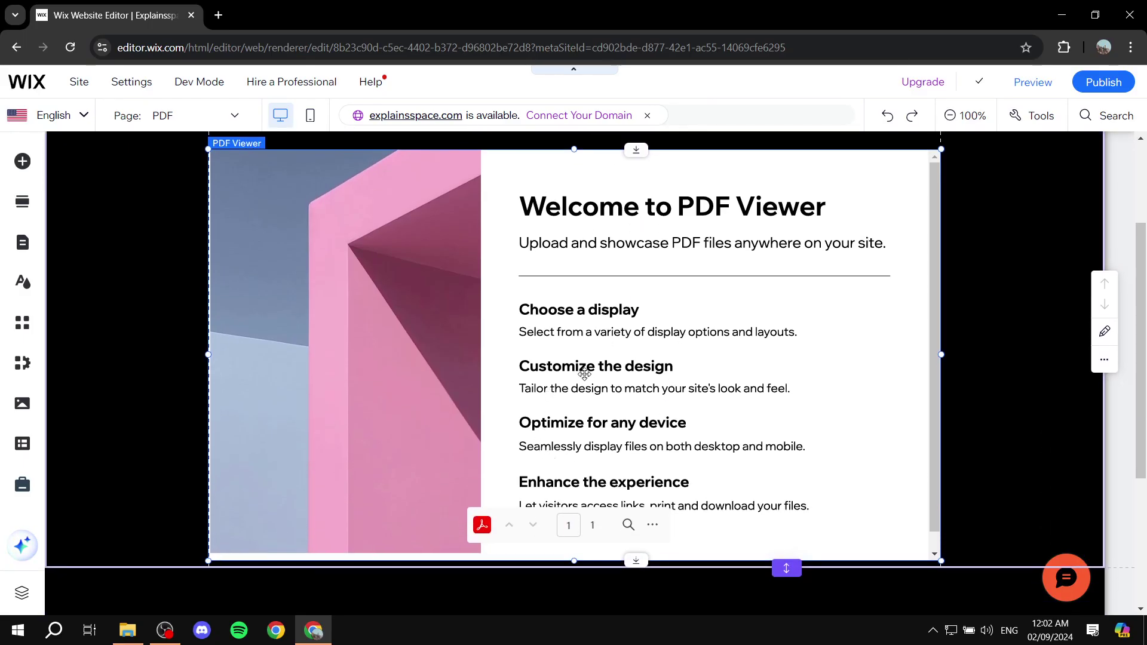
{"action": "scroll", "coordinate": [609, 298], "scroll_direction": "up", "scroll_amount": 1}
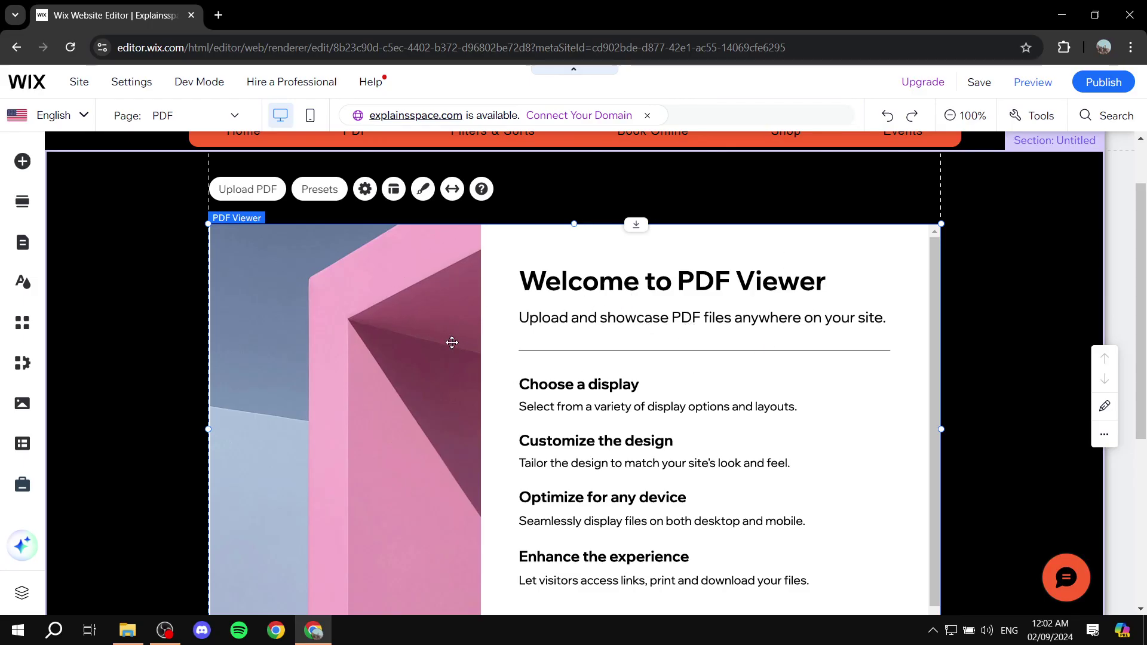
{"action": "left_click", "coordinate": [258, 196]}
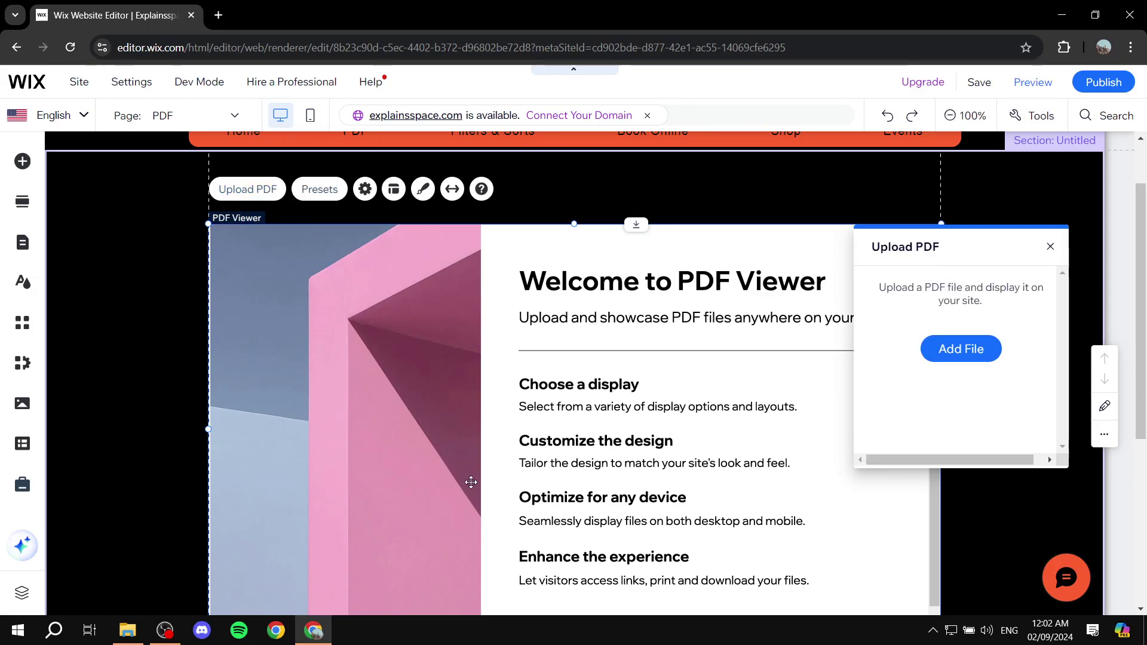
{"action": "left_click", "coordinate": [948, 357]}
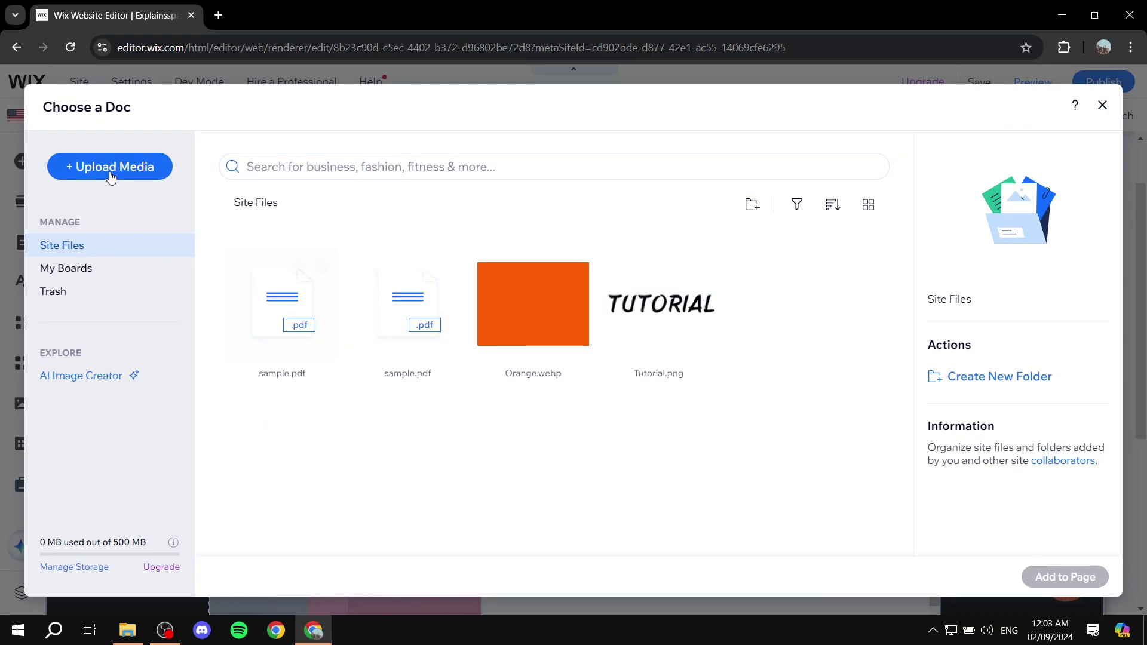
{"action": "left_click", "coordinate": [141, 162]}
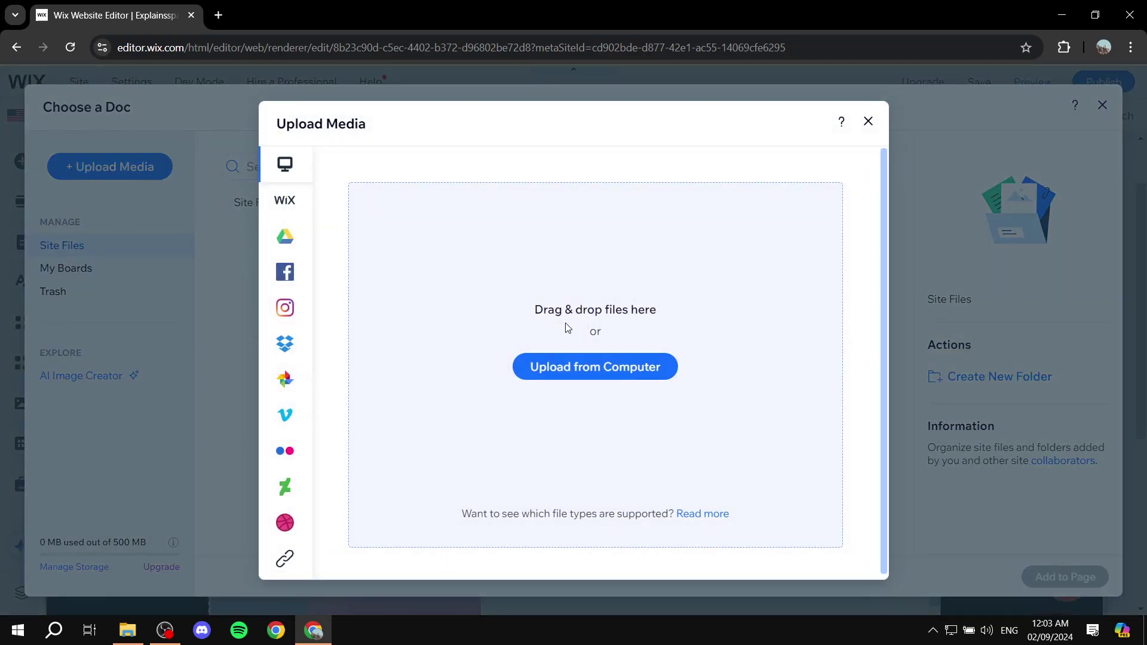
{"action": "left_click", "coordinate": [563, 364]}
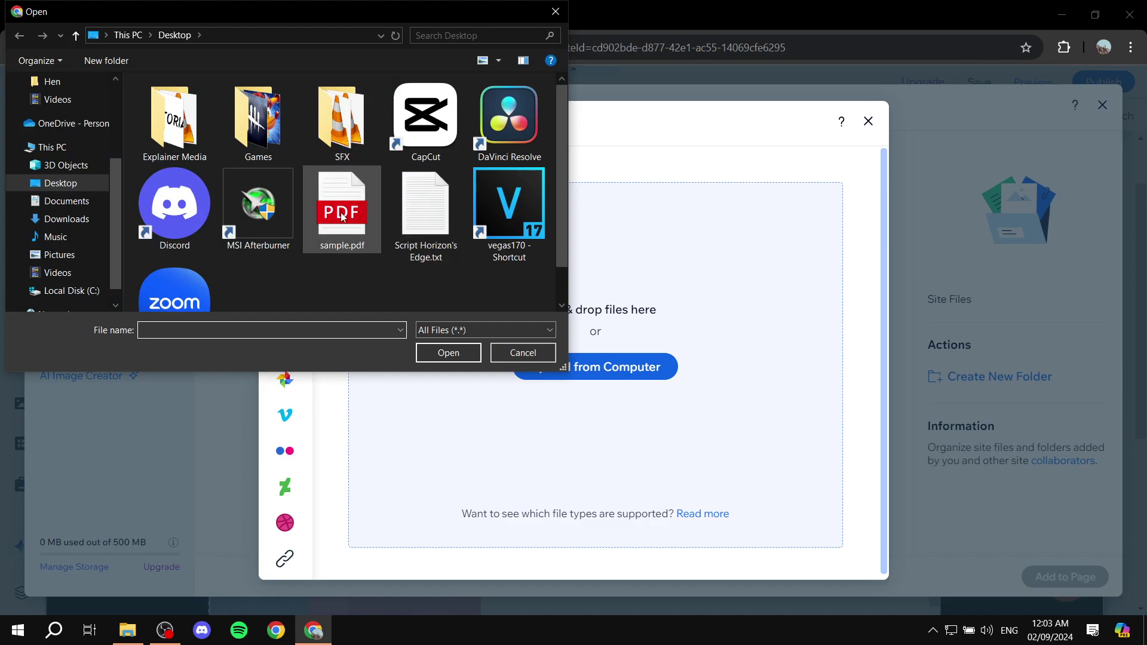
{"action": "double_click", "coordinate": [342, 217]}
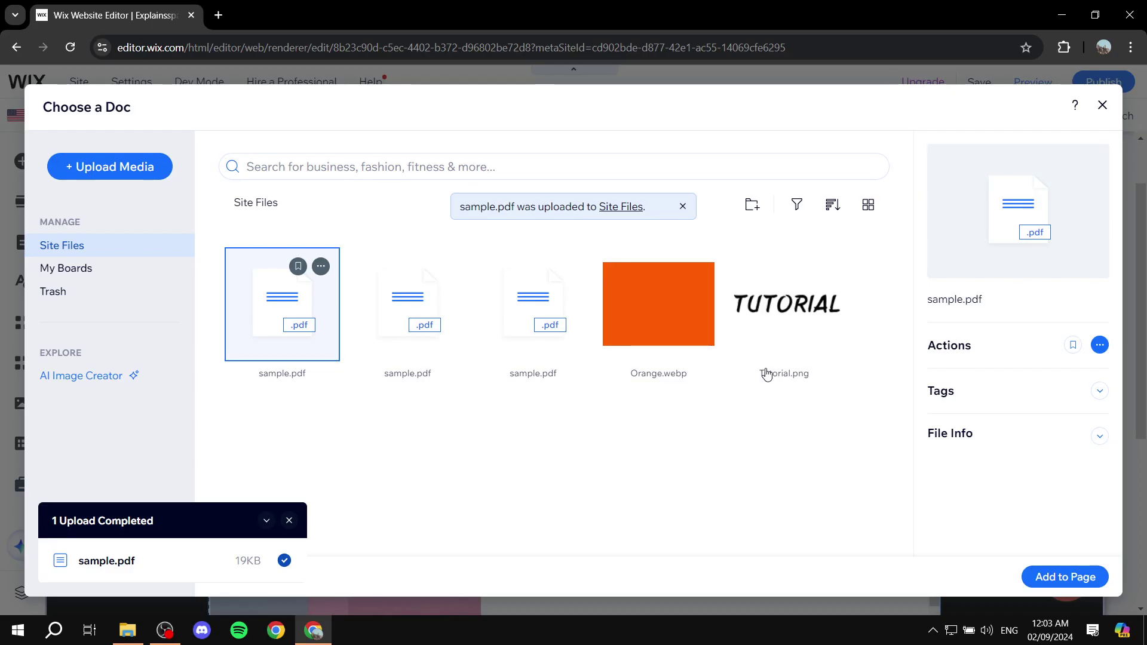
{"action": "left_click", "coordinate": [1077, 575]}
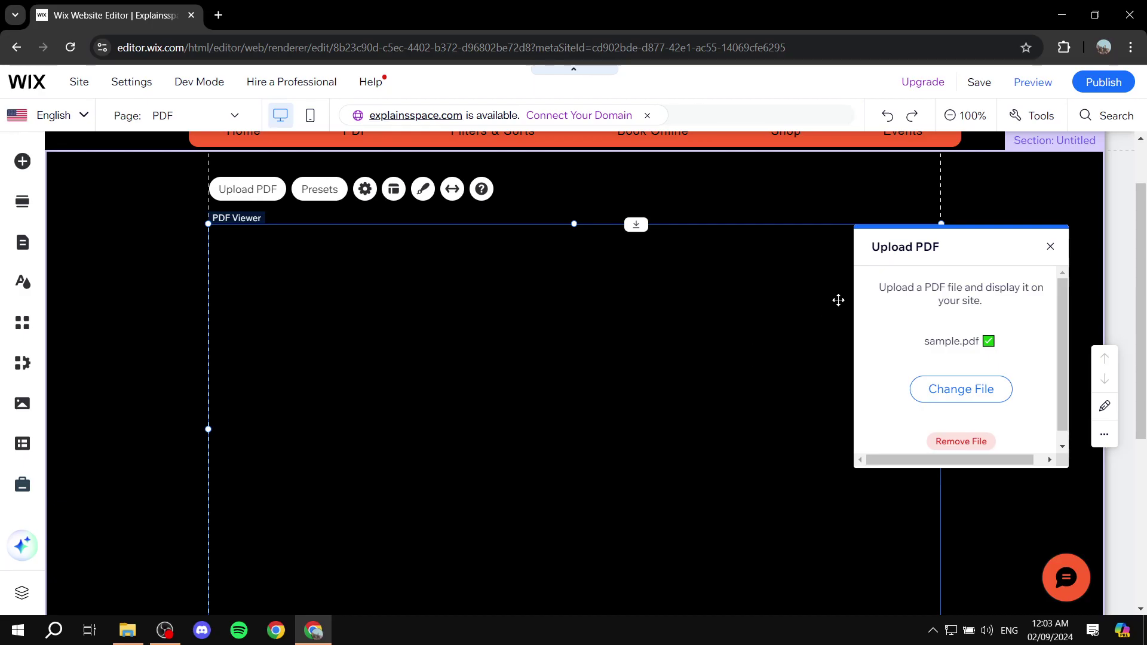
Switch the PDF Viewer to the Classic button preset.
{"action": "left_click", "coordinate": [1051, 248]}
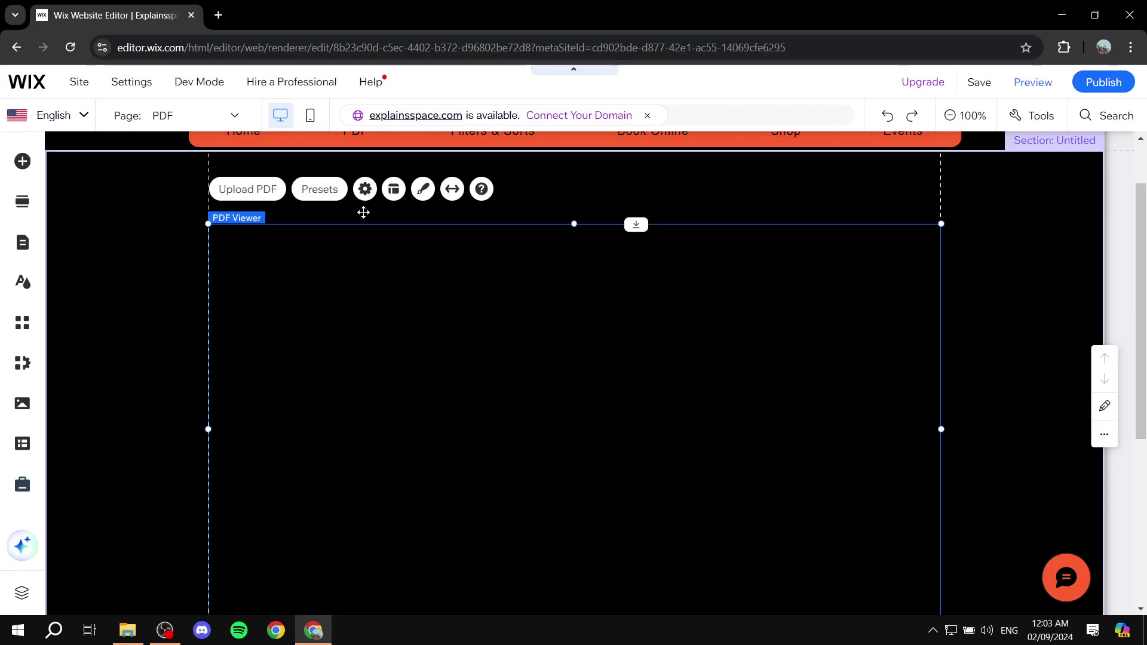
{"action": "left_click", "coordinate": [328, 191]}
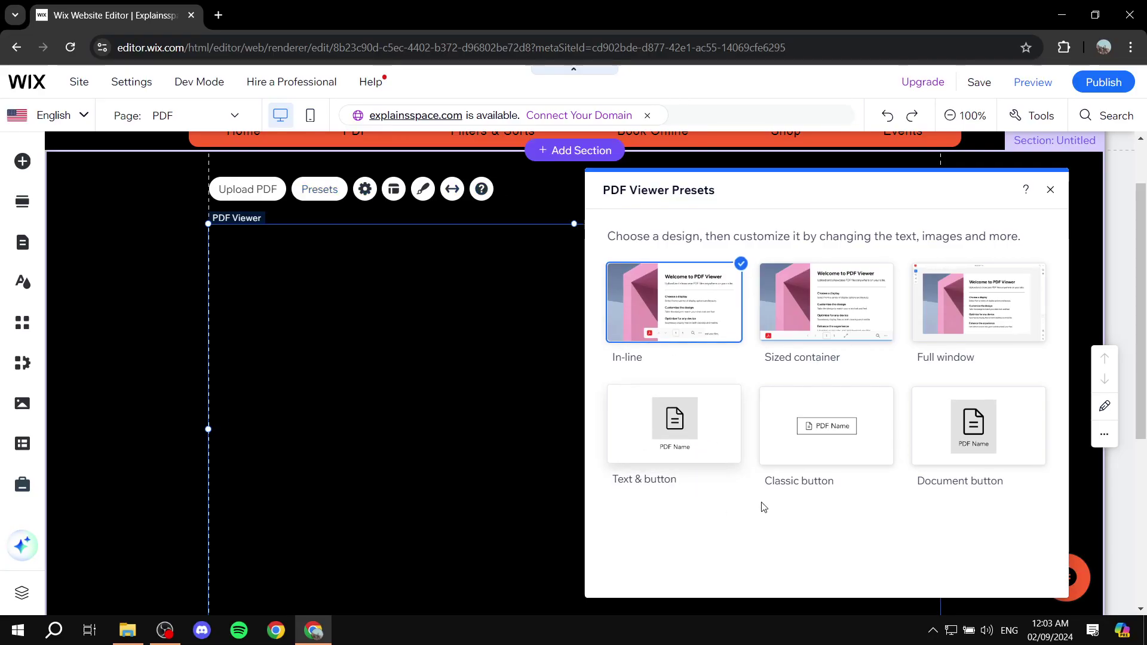
{"action": "left_click", "coordinate": [842, 450]}
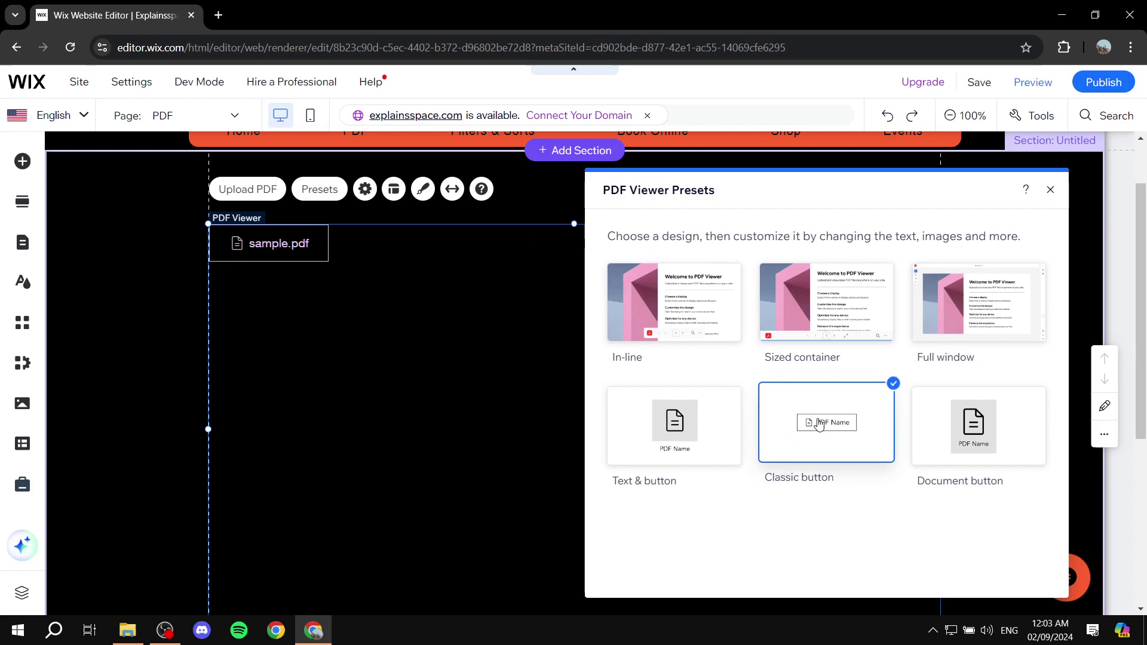
{"action": "left_click", "coordinate": [472, 383]}
Widen the sample.pdf button across the full width of the section.
{"action": "left_click", "coordinate": [322, 246]}
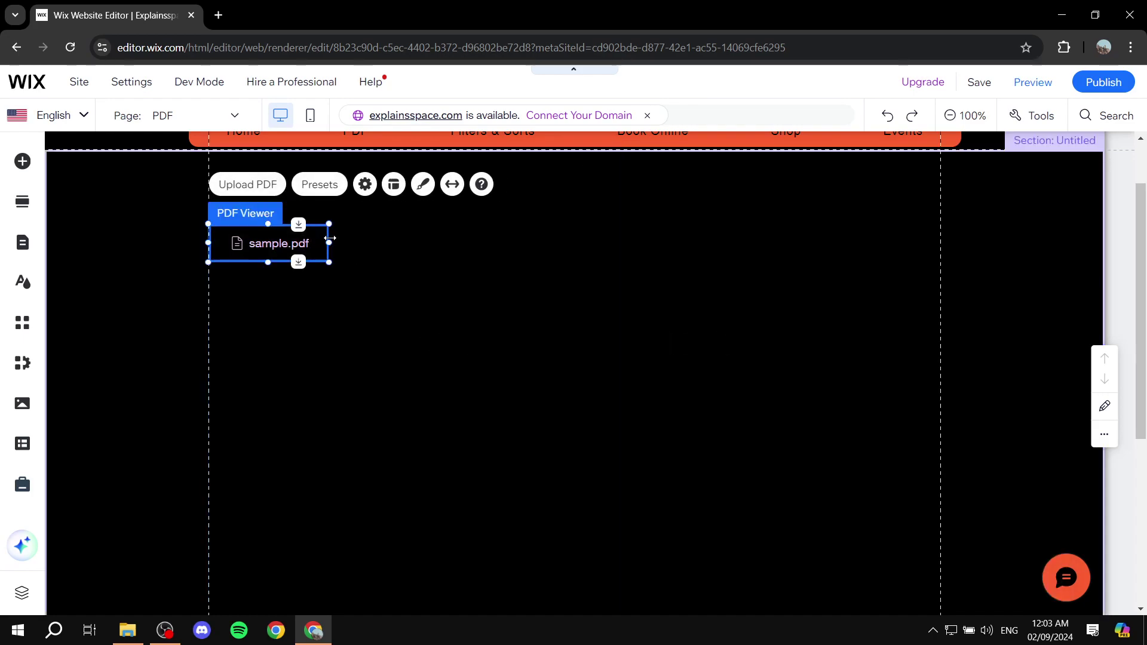
{"action": "left_click_drag", "start_coordinate": [329, 242], "coordinate": [933, 257]}
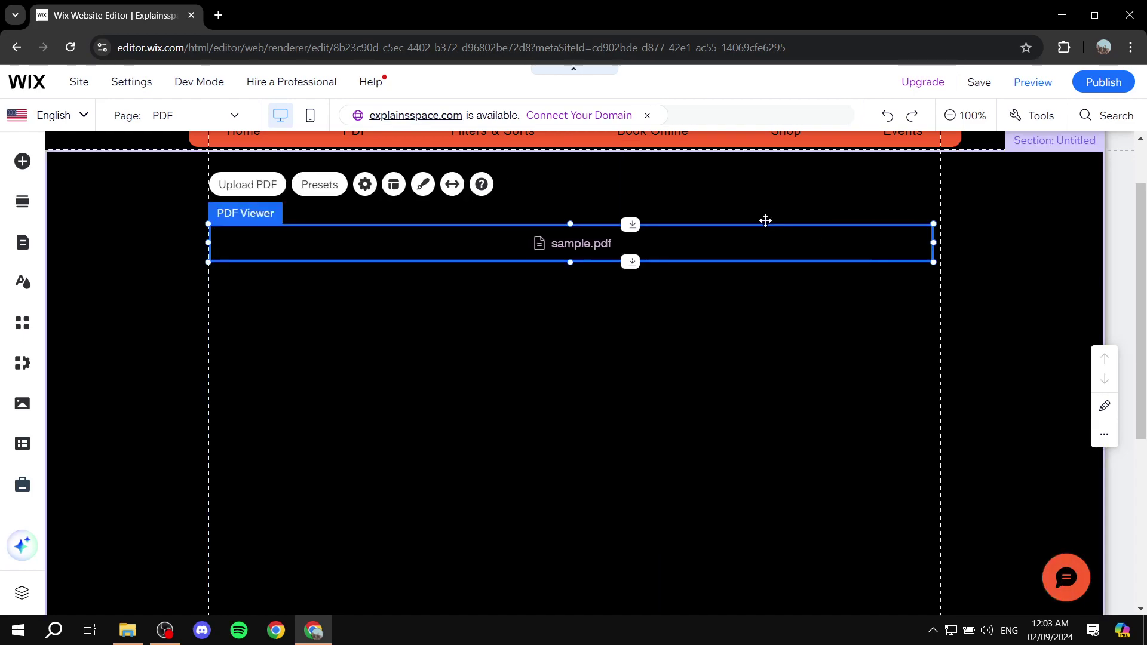
{"action": "left_click", "coordinate": [423, 184]}
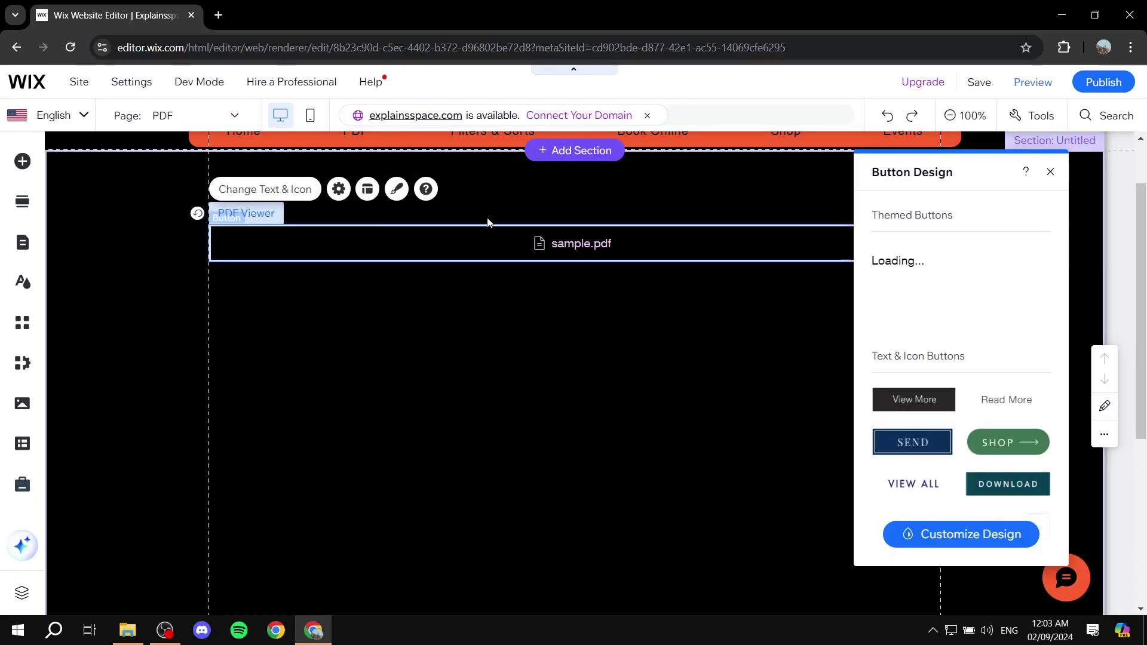
{"action": "left_click", "coordinate": [785, 325]}
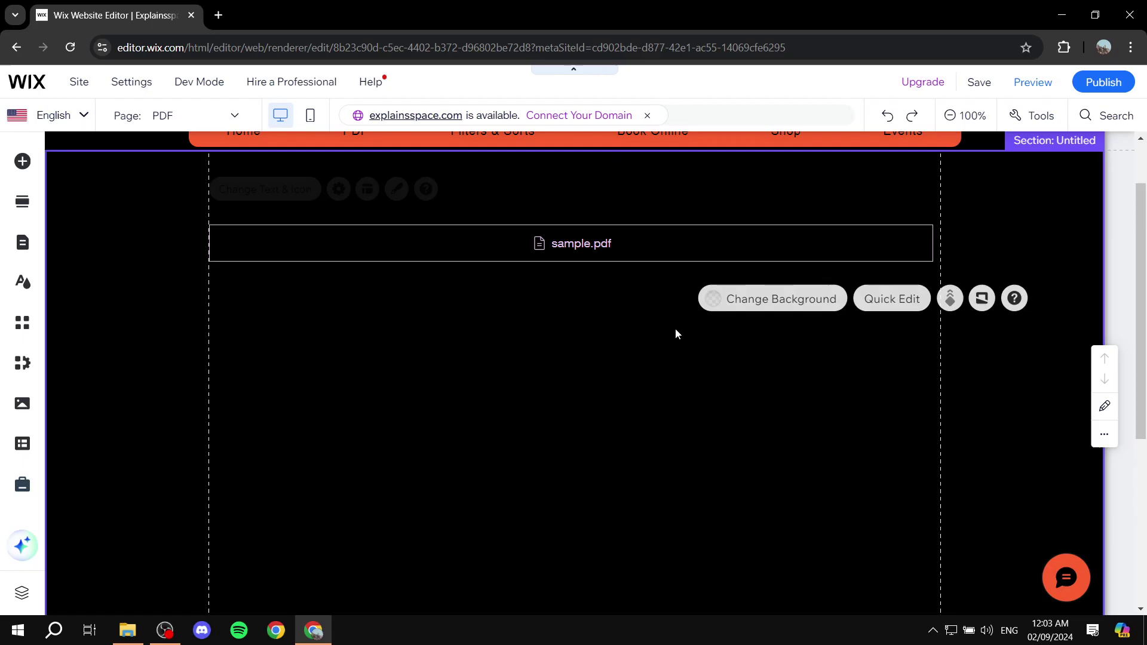
{"action": "left_click", "coordinate": [726, 238]}
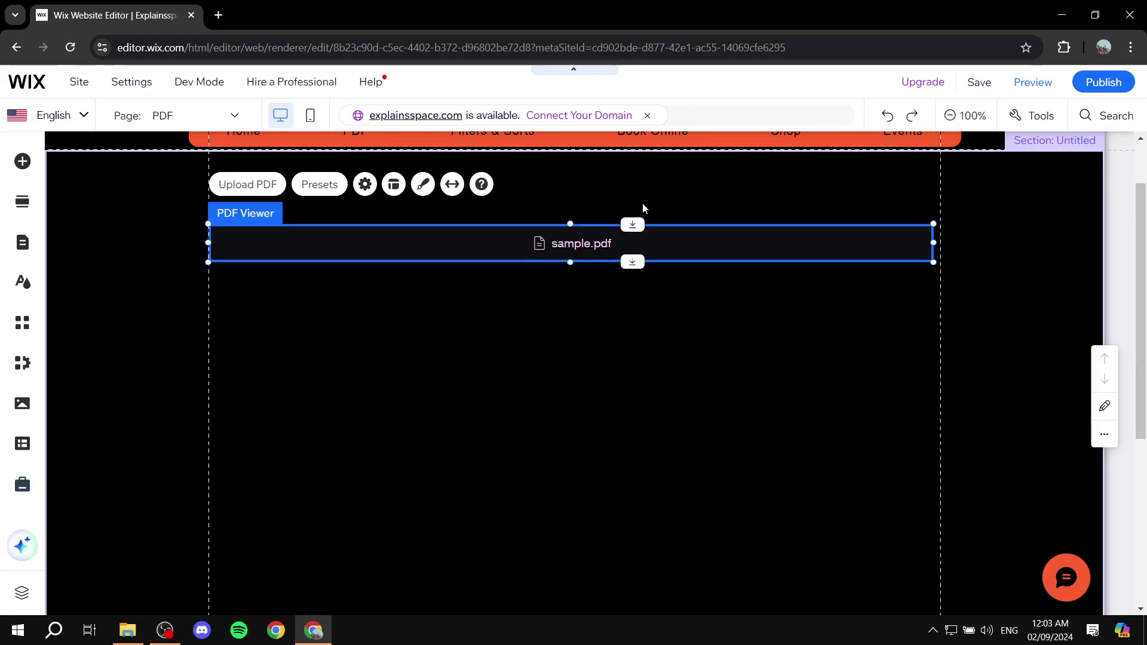
{"action": "scroll", "coordinate": [545, 274], "scroll_direction": "up", "scroll_amount": 2}
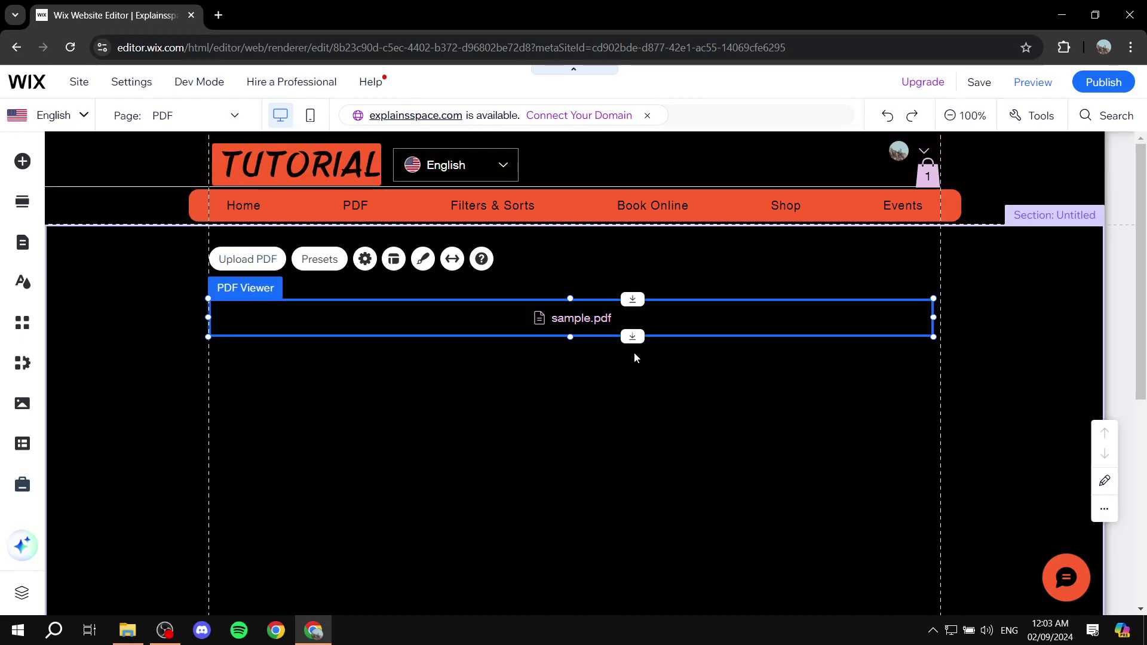
{"action": "left_click", "coordinate": [618, 371]}
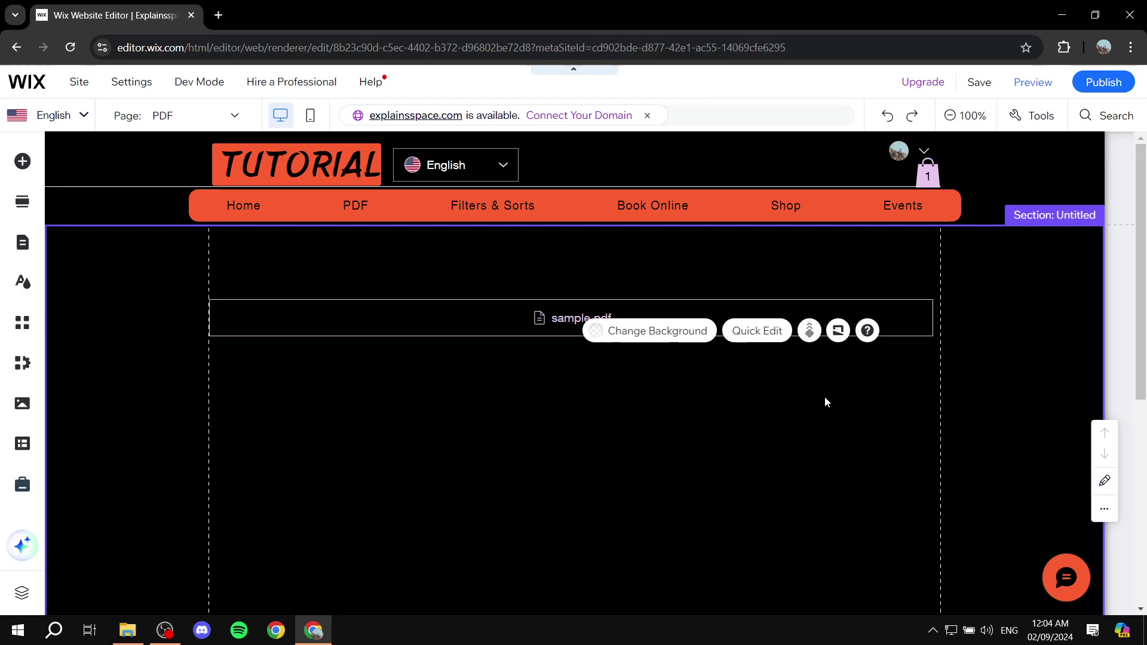
Preview the site, open sample.pdf, cancel its download, and close the PDF tab.
{"action": "left_click", "coordinate": [1039, 85]}
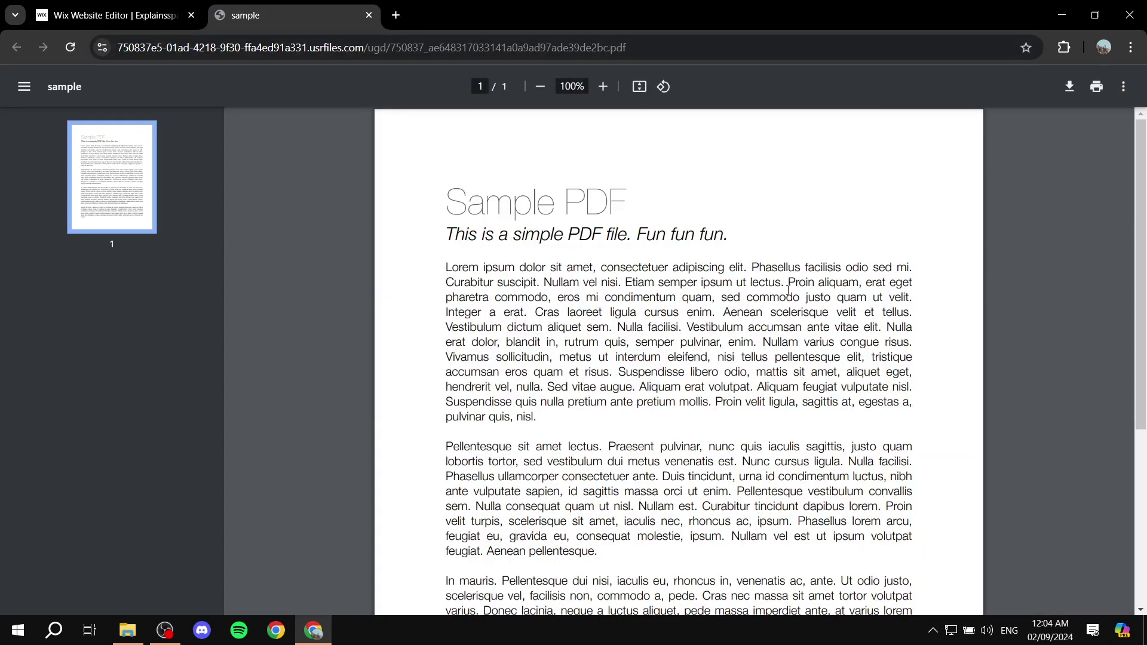
{"action": "left_click", "coordinate": [1070, 86]}
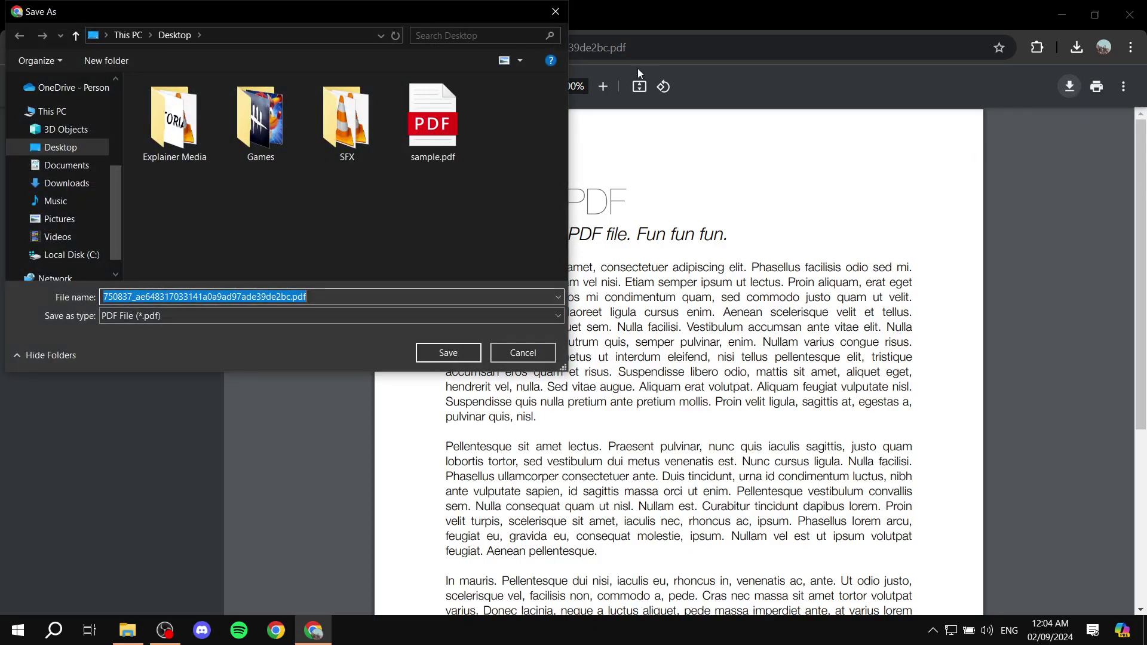
{"action": "left_click", "coordinate": [556, 15]}
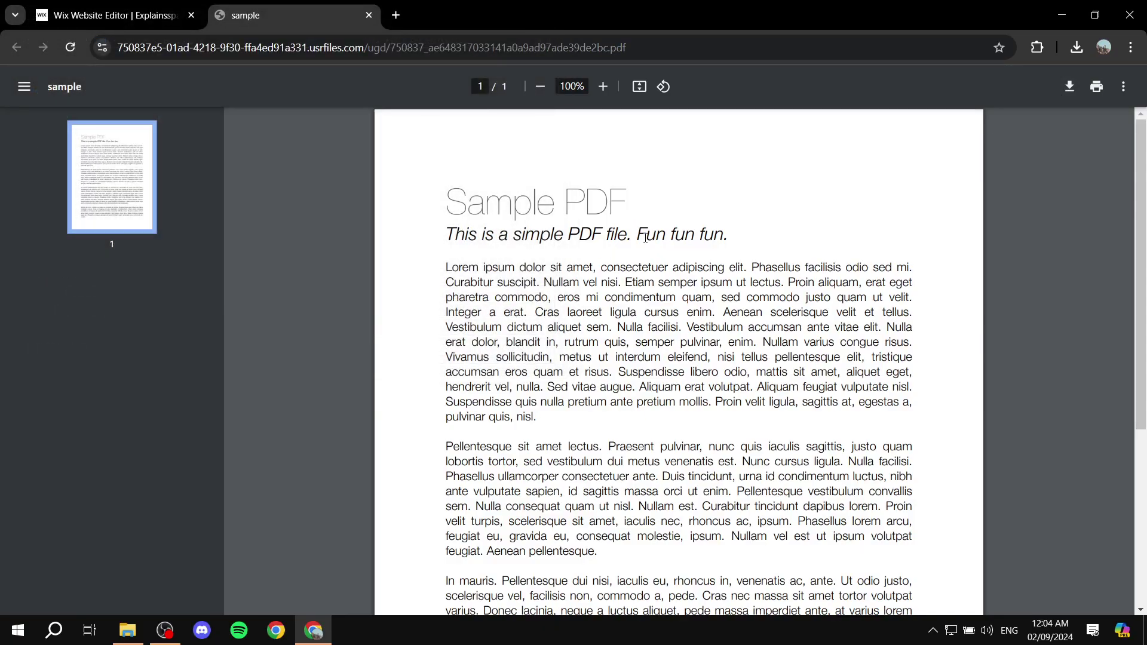
{"action": "left_click", "coordinate": [368, 15]}
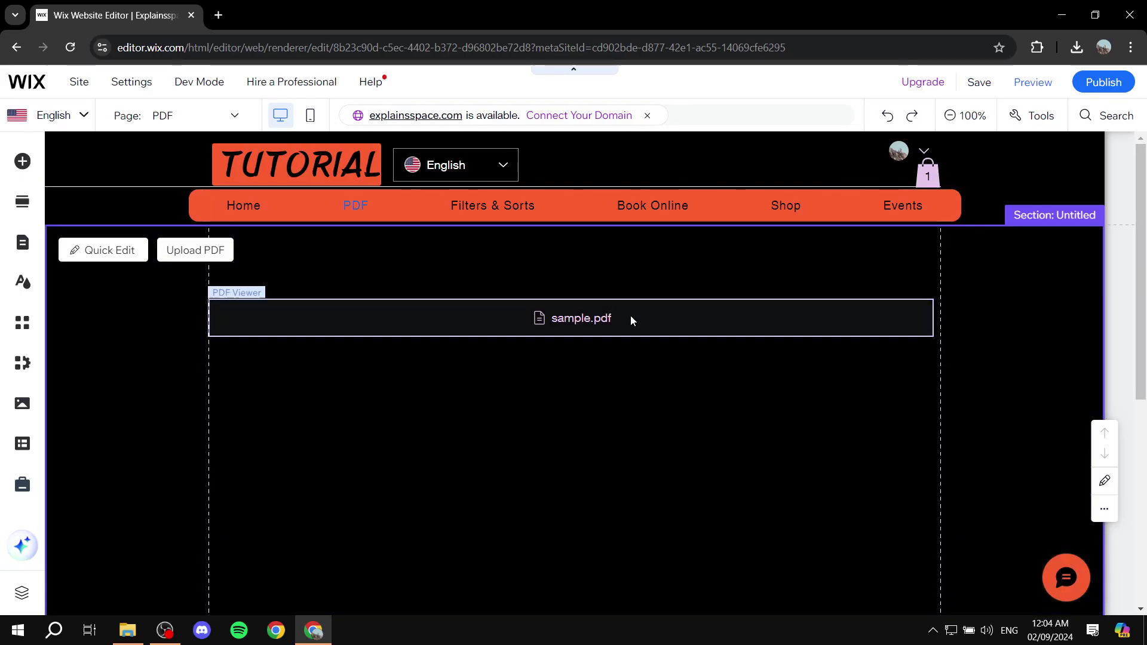
Apply the Sized container preset to the PDF Viewer so the Sample PDF displays inline.
{"action": "left_click", "coordinate": [630, 315]}
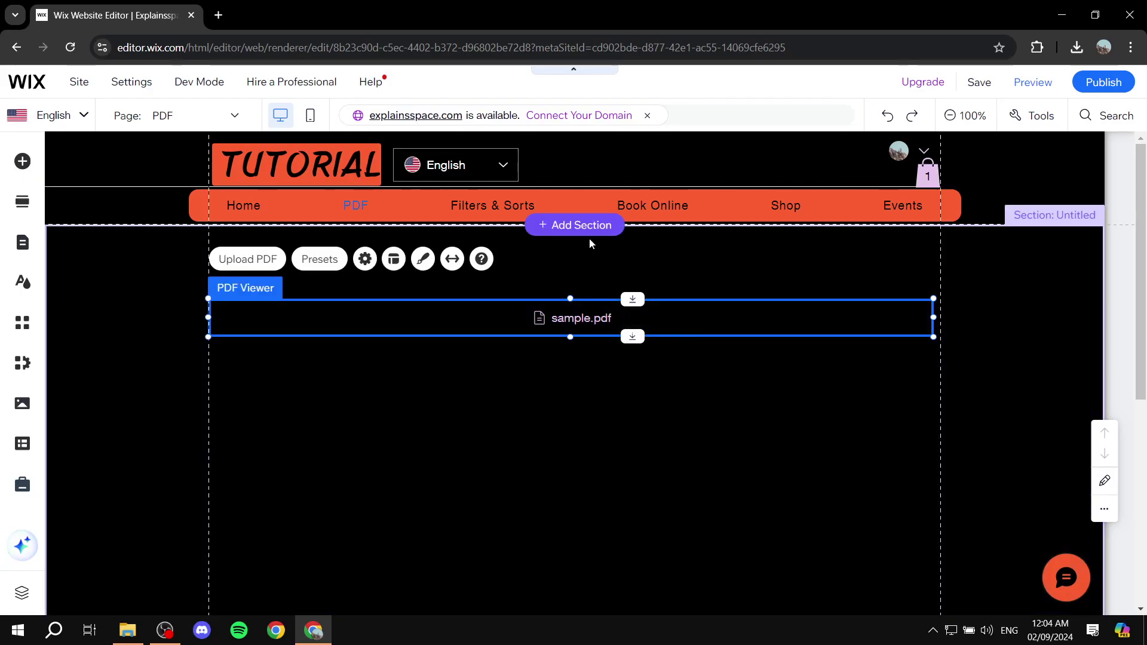
{"action": "left_click", "coordinate": [320, 258]}
{"action": "left_click", "coordinate": [777, 314]}
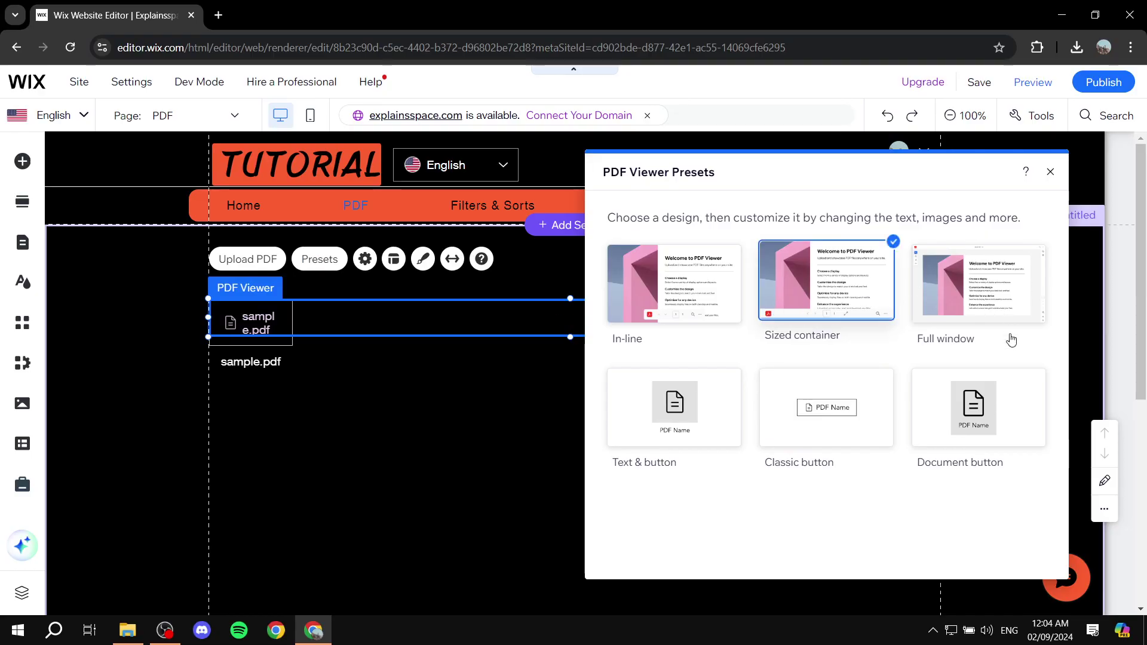
{"action": "left_click", "coordinate": [1050, 172]}
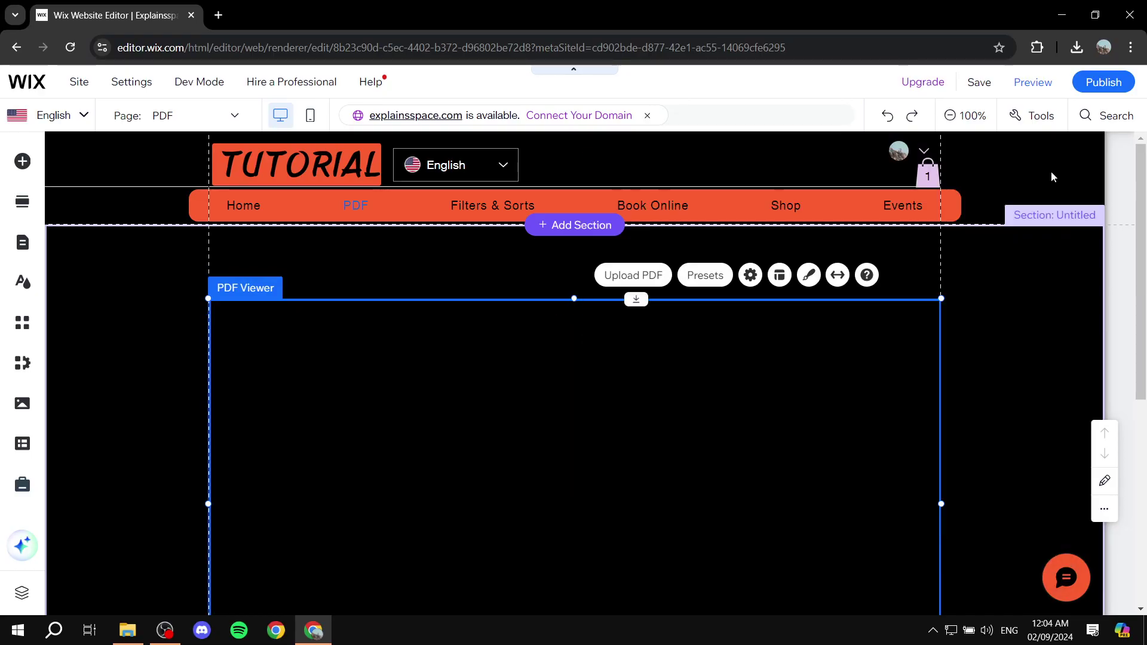
{"action": "scroll", "coordinate": [695, 402], "scroll_direction": "down", "scroll_amount": 1}
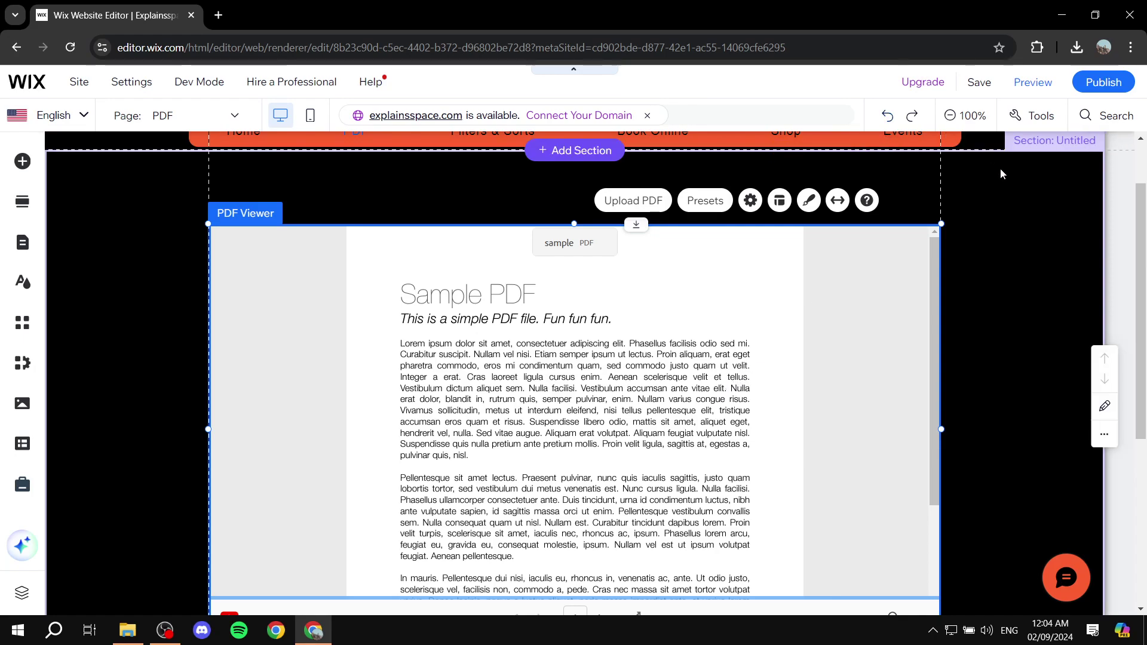
Preview the PDF page, scroll through the embedded Sample PDF, and check the viewer's extra options.
{"action": "left_click", "coordinate": [1032, 82]}
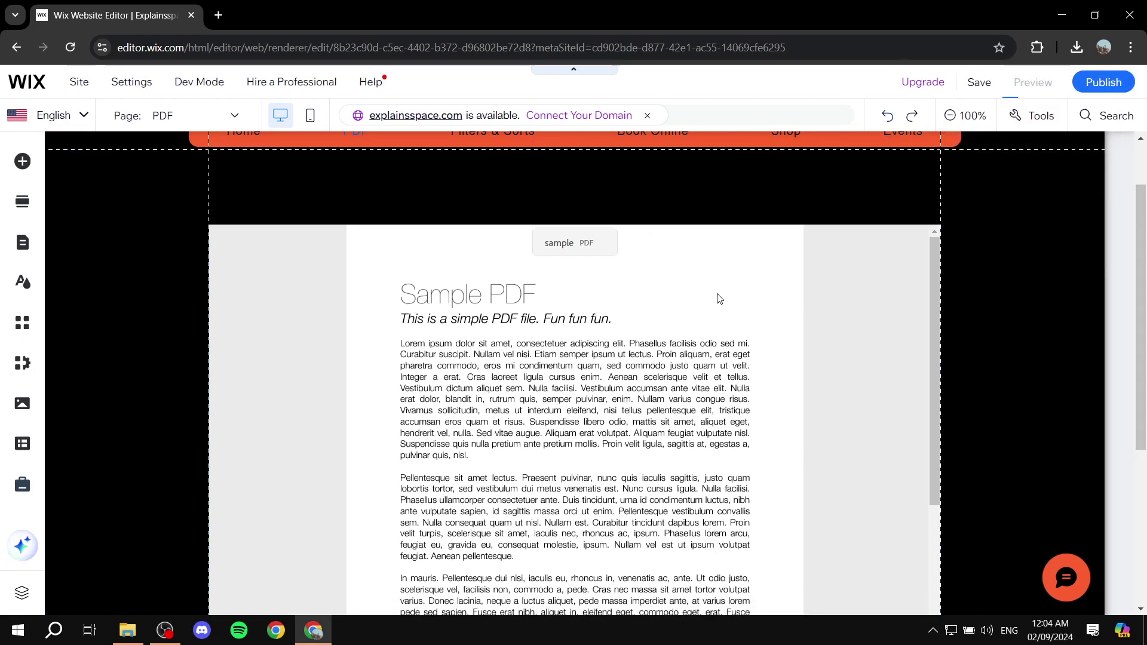
{"action": "scroll", "coordinate": [758, 336], "scroll_direction": "down", "scroll_amount": 1}
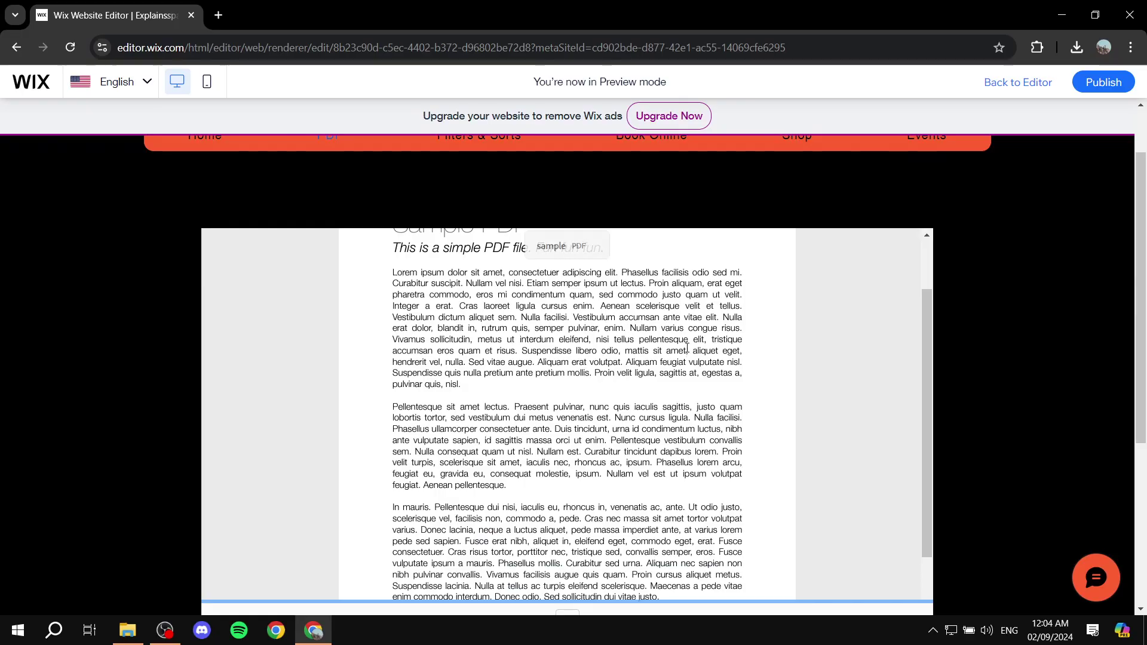
{"action": "scroll", "coordinate": [837, 350], "scroll_direction": "down", "scroll_amount": 2}
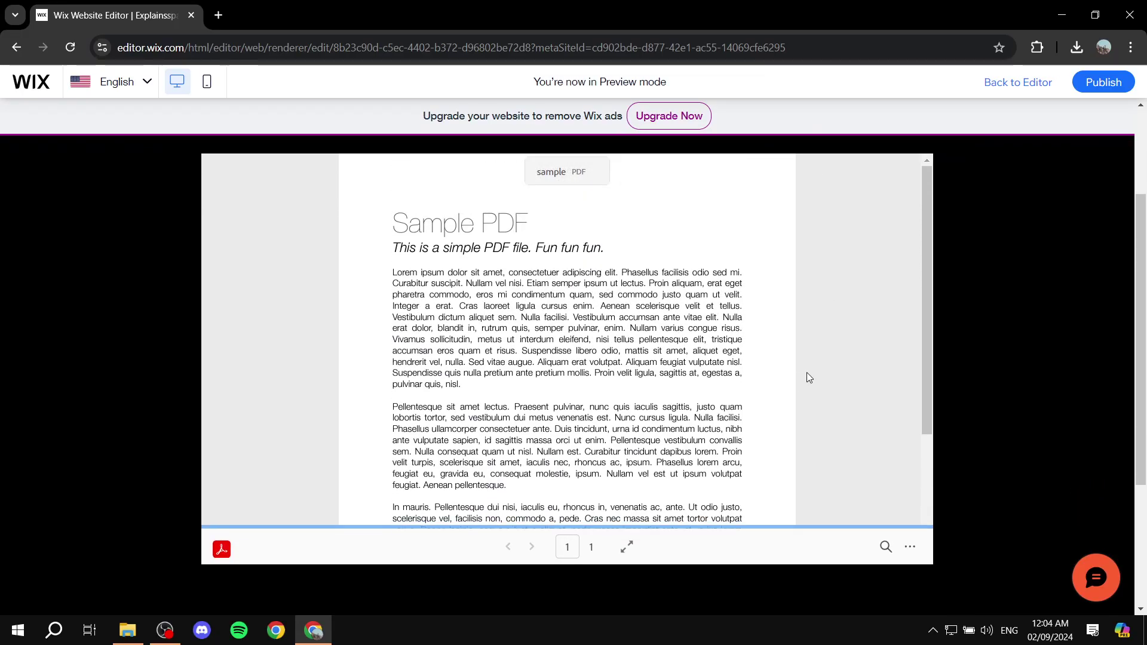
{"action": "left_click", "coordinate": [910, 548]}
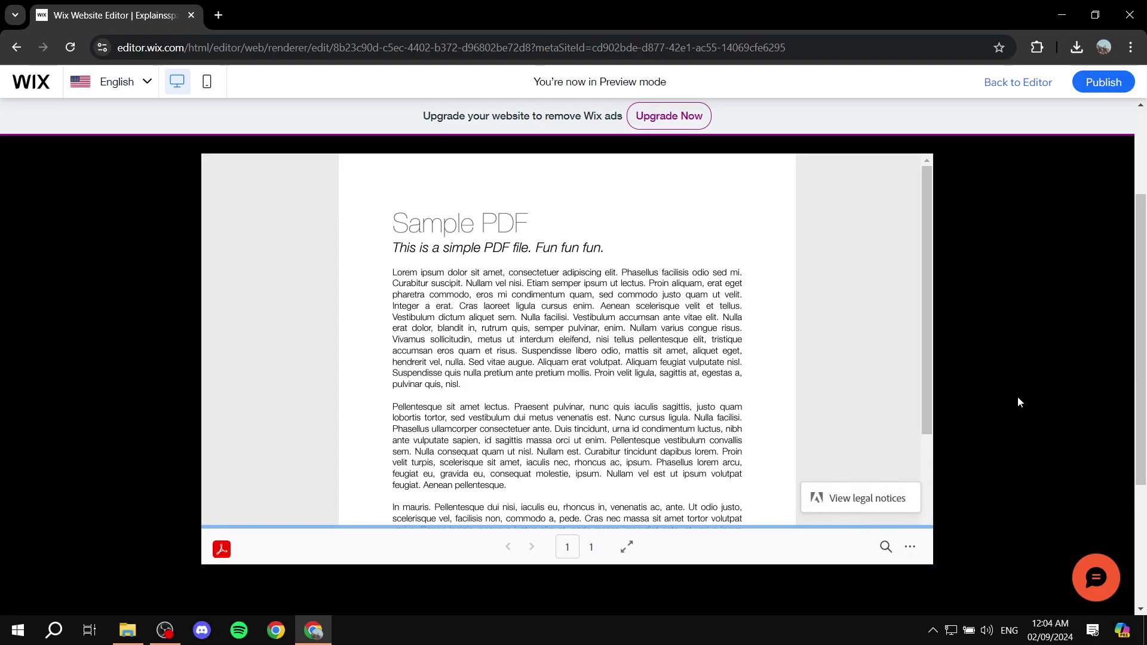
{"action": "scroll", "coordinate": [1018, 397], "scroll_direction": "up", "scroll_amount": 3}
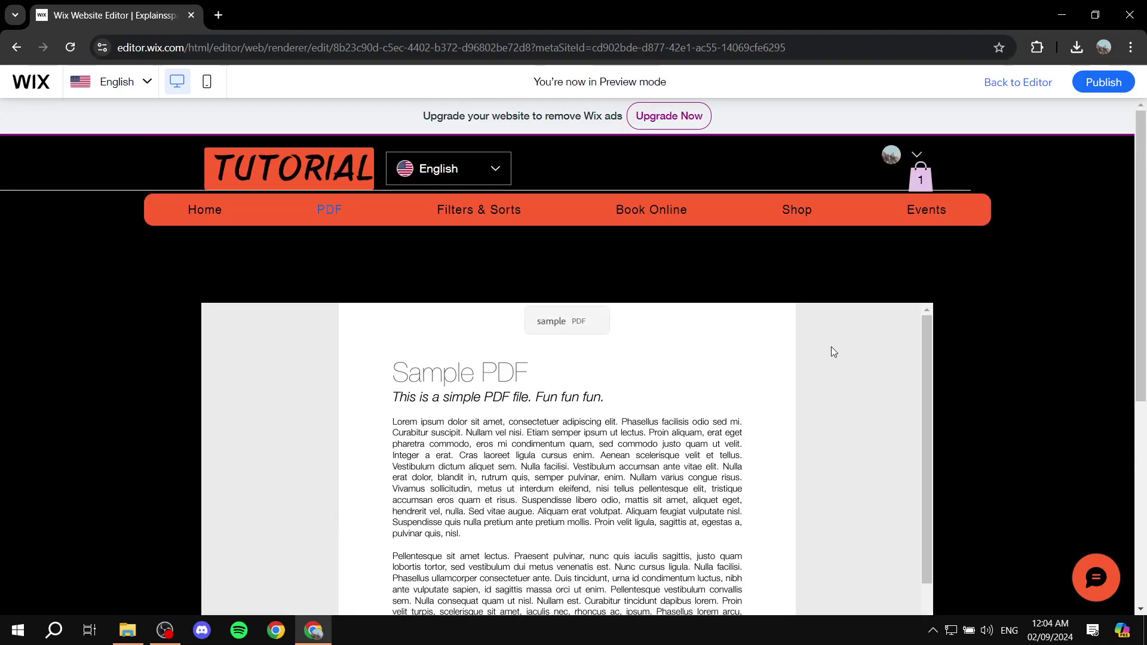